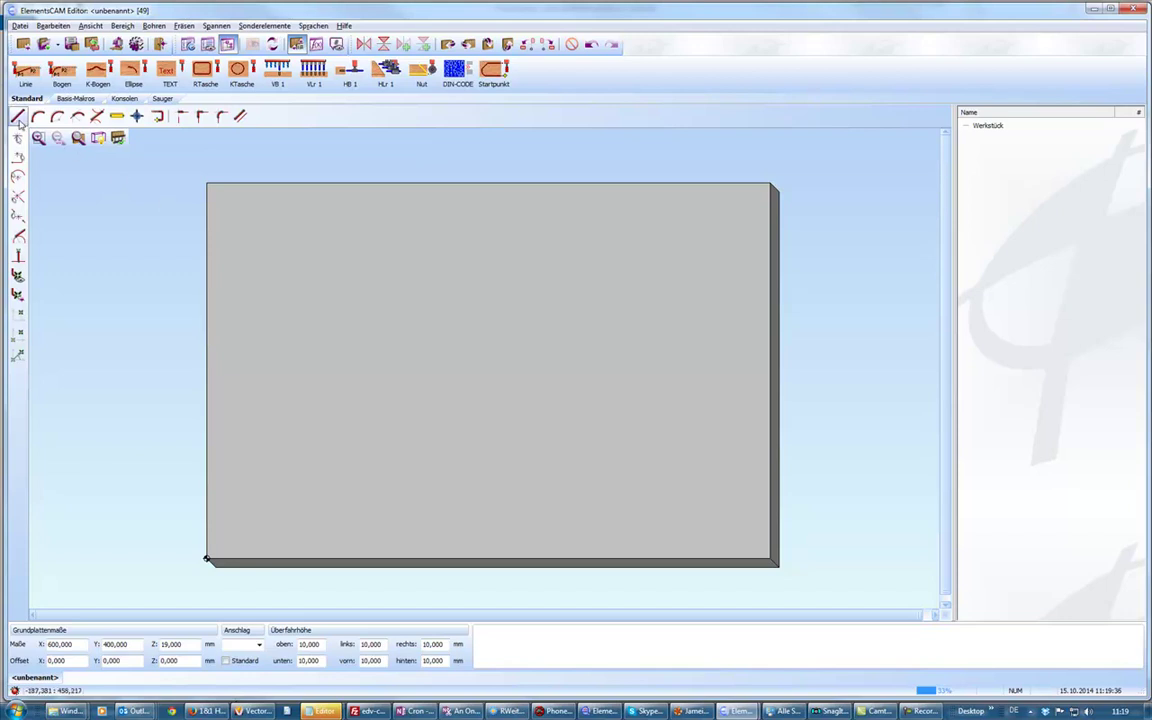
# Draw a horizontal milling line near the plate's upper edge and a vertical one running down from its right end
pyautogui.click(17, 116)
pyautogui.click(269, 226)
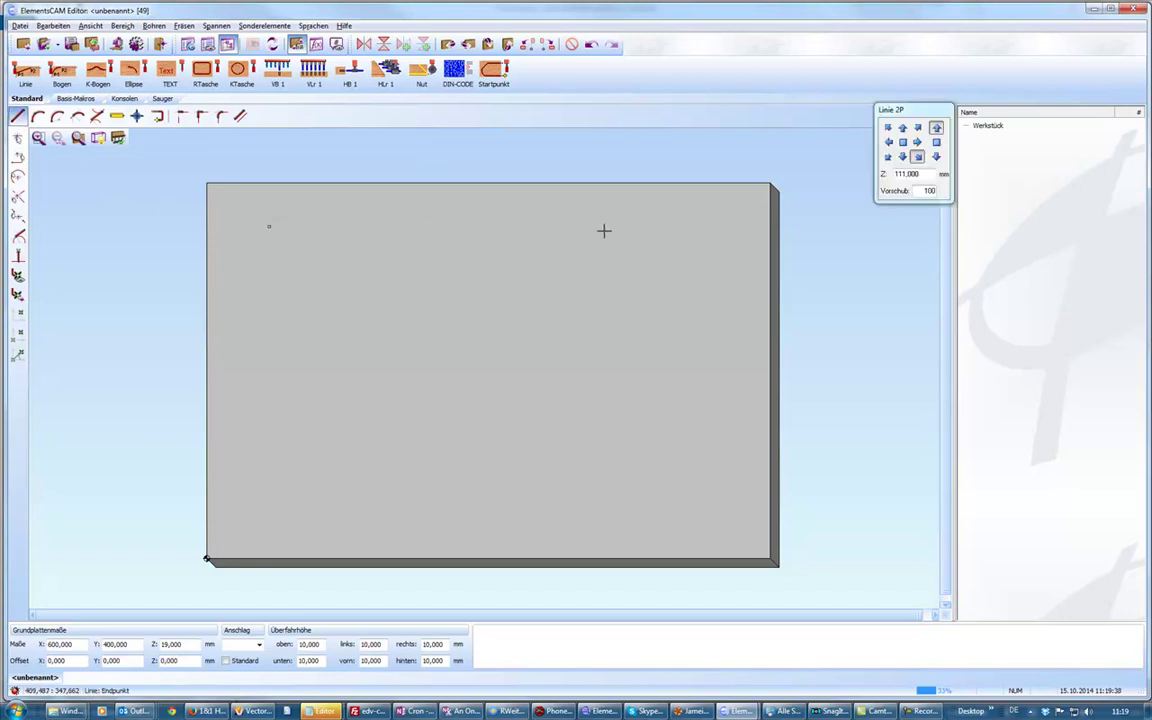
pyautogui.click(721, 228)
pyautogui.click(725, 229)
pyautogui.click(722, 483)
pyautogui.press('Escape')
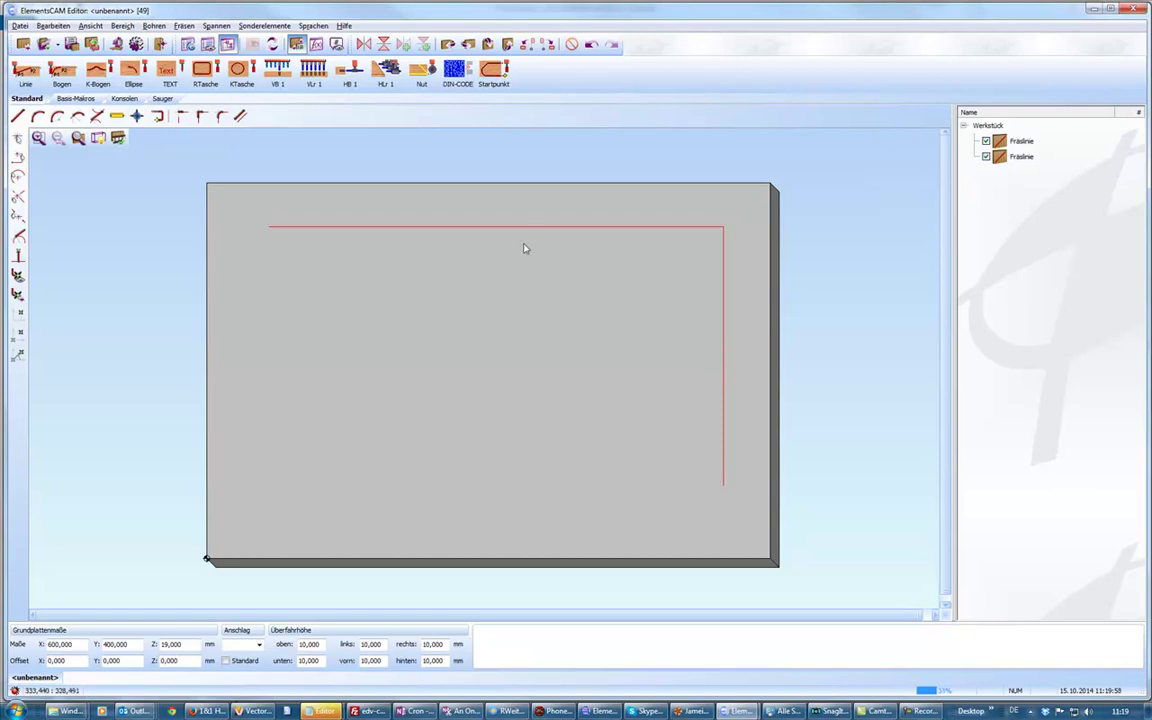
# Create inward parallels of the horizontal and vertical milling lines at a distance of 60 mm
pyautogui.click(241, 117)
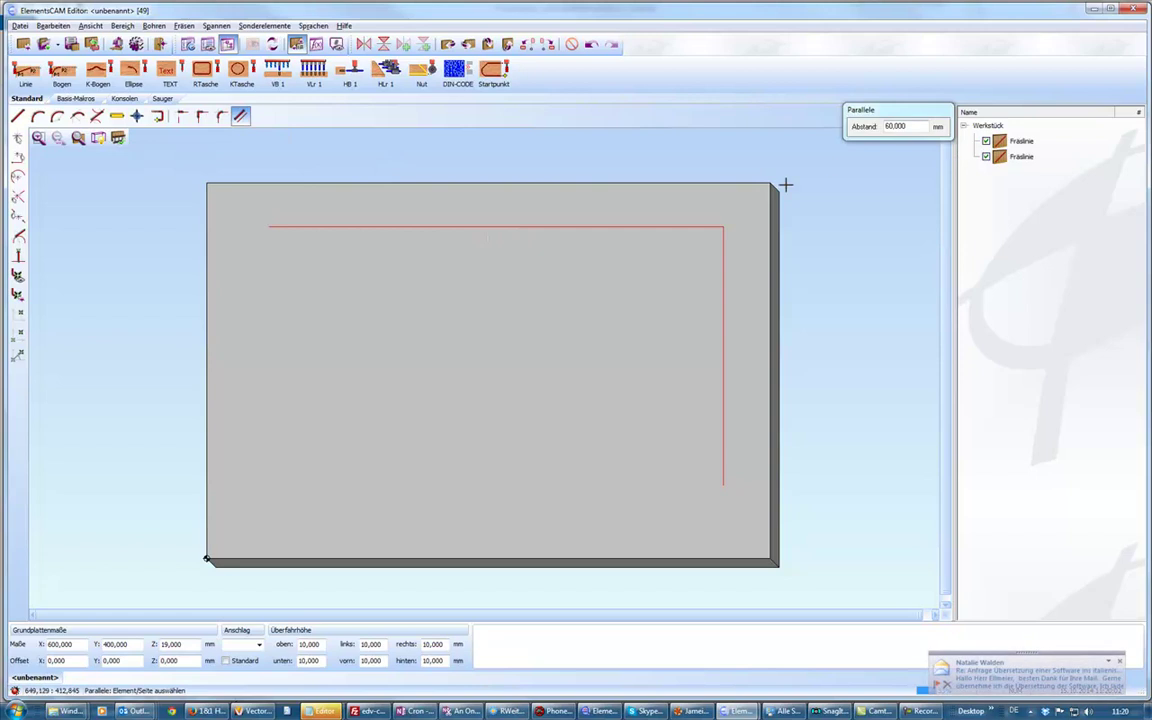
pyautogui.click(591, 230)
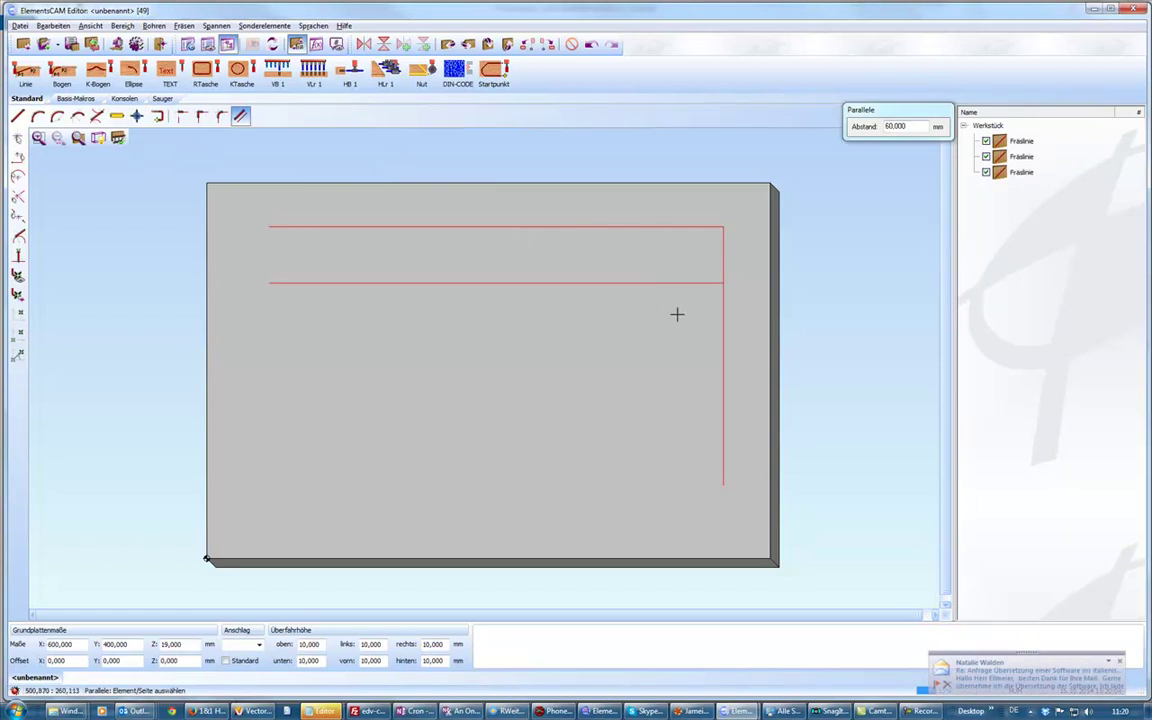
pyautogui.click(722, 335)
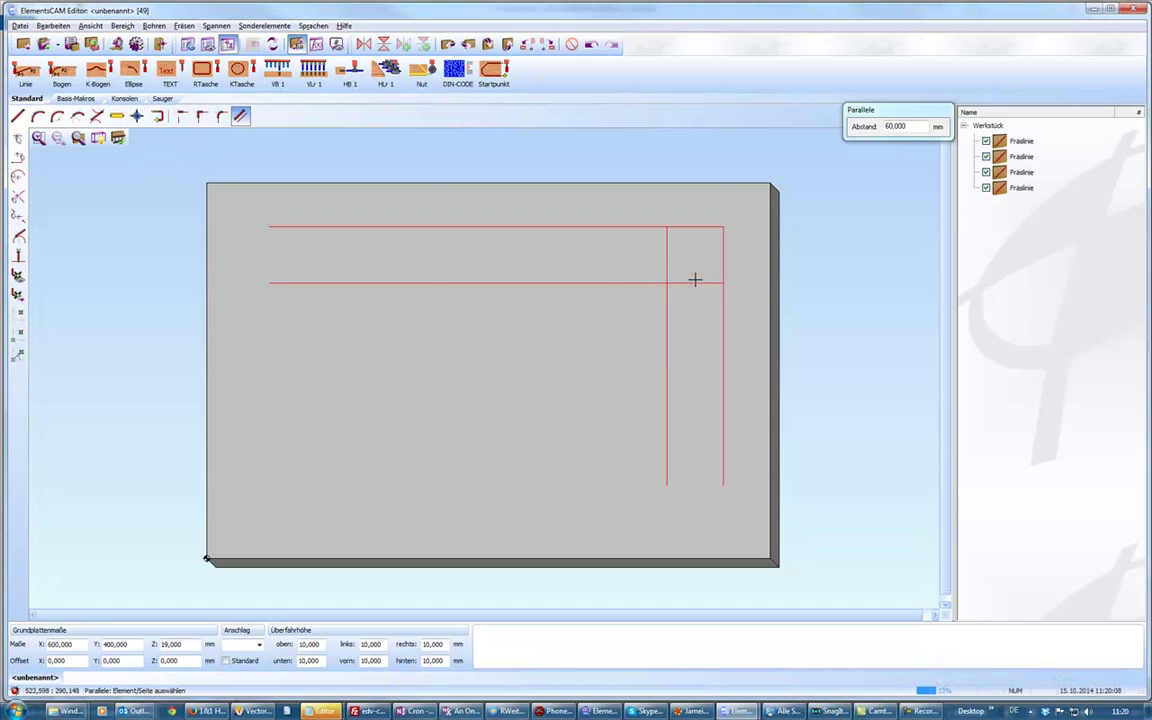
# Trim the two inner parallel lines to meet in a clean corner
pyautogui.click(201, 116)
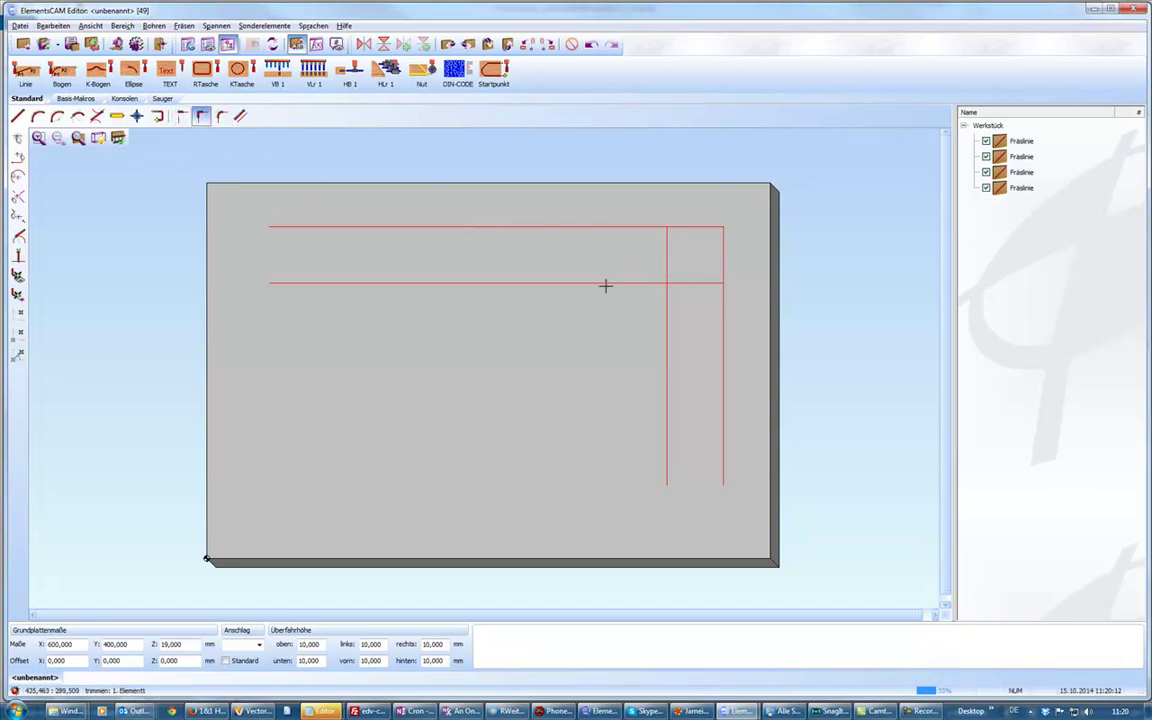
pyautogui.click(678, 283)
pyautogui.click(668, 260)
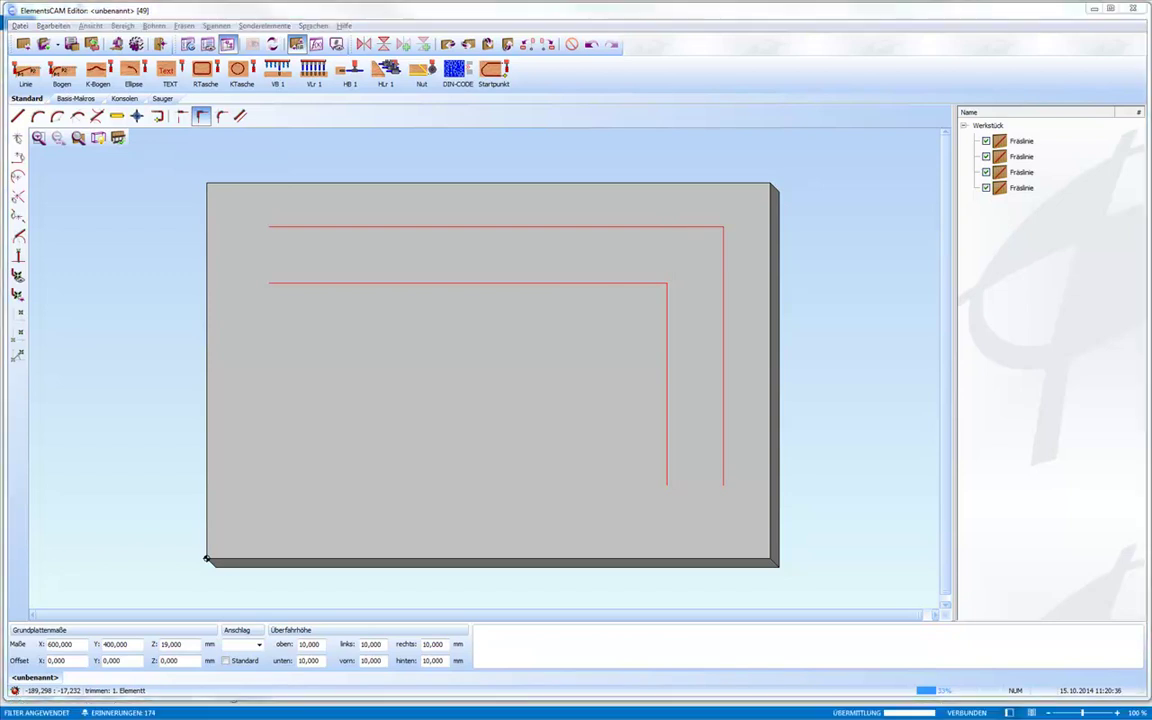
pyautogui.press('Escape')
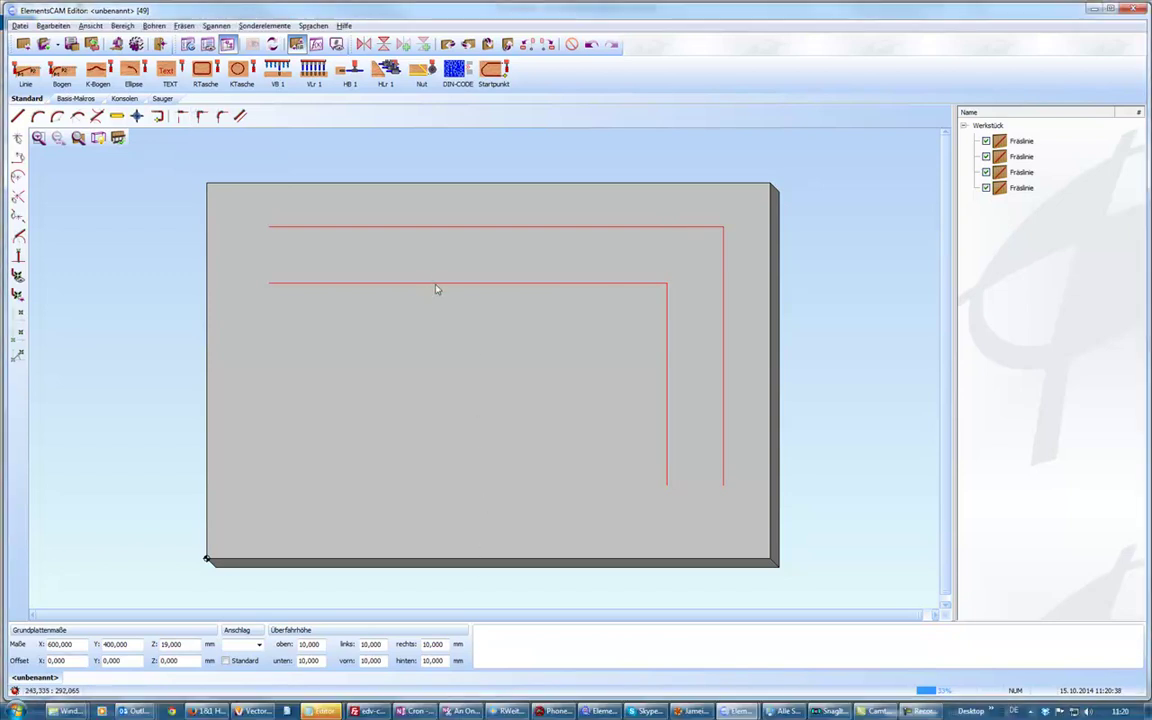
# Delete the inner horizontal and inner vertical parallel lines
pyautogui.click(436, 289)
pyautogui.press('Delete')
pyautogui.click(667, 325)
pyautogui.press('Delete')
# Group the two remaining milling lines into one contour
pyautogui.moveTo(249, 200); pyautogui.dragTo(759, 515)
pyautogui.rightClick(724, 411)
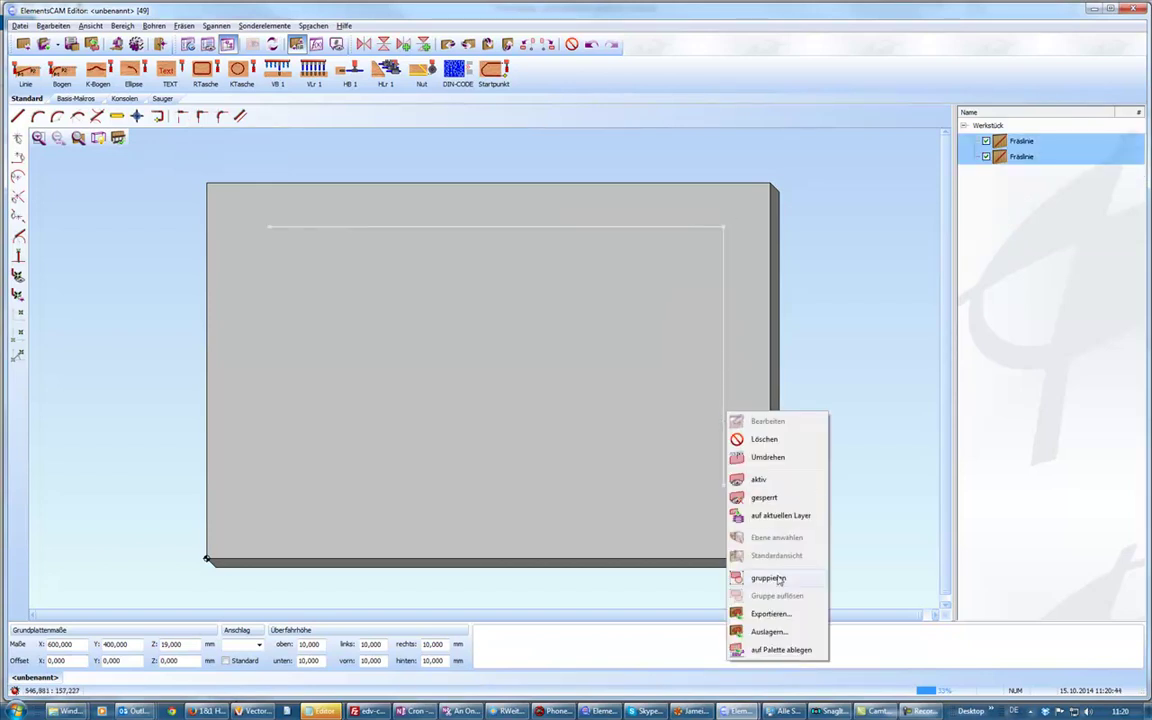
pyautogui.click(768, 578)
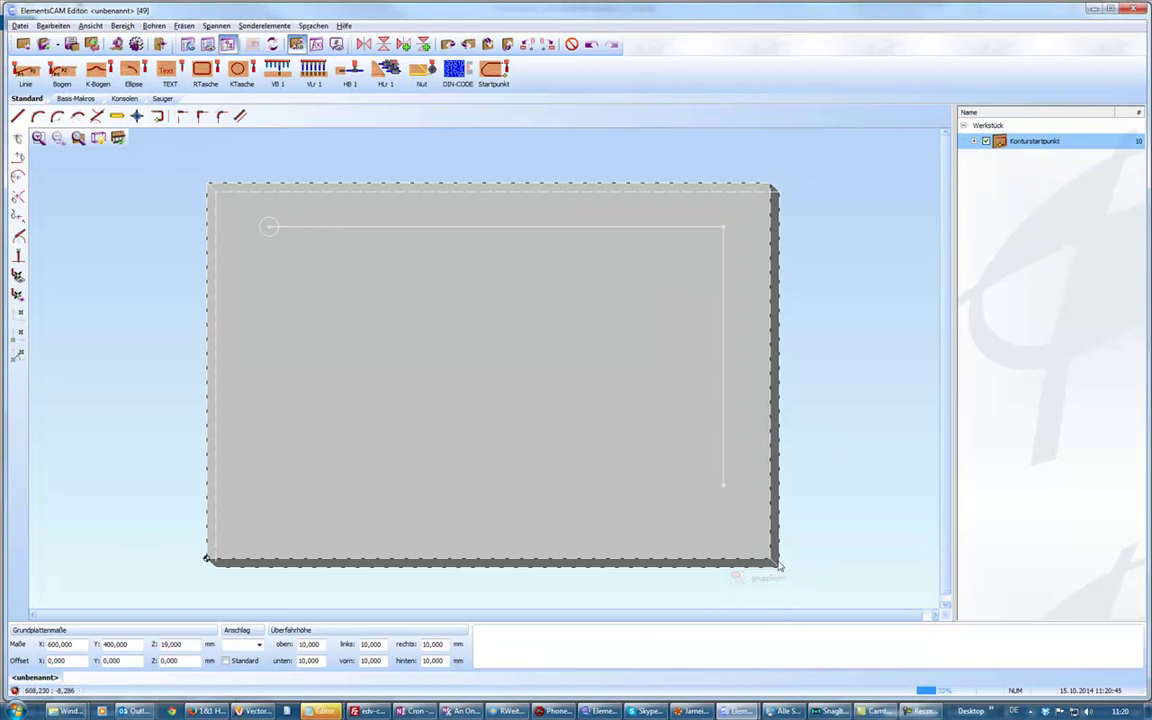
# Set the contour's Magic Point 1 Y value to 0,000-30, after trying 0,000+30
pyautogui.doubleClick(1035, 142)
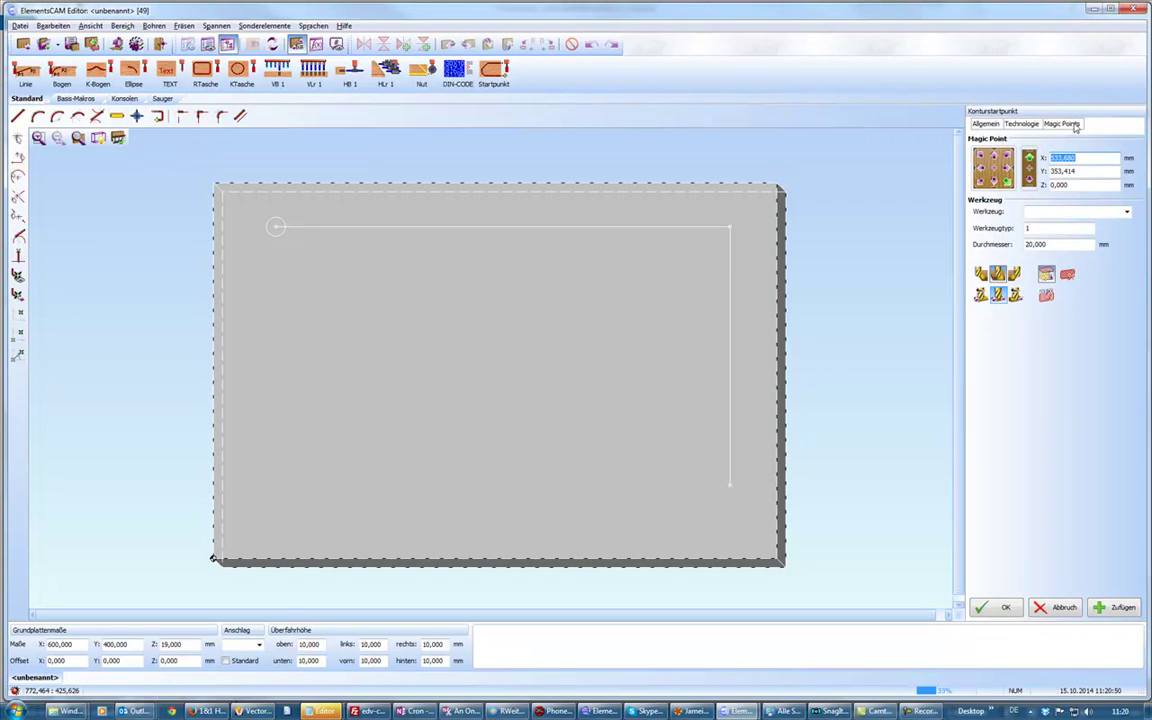
pyautogui.click(1074, 125)
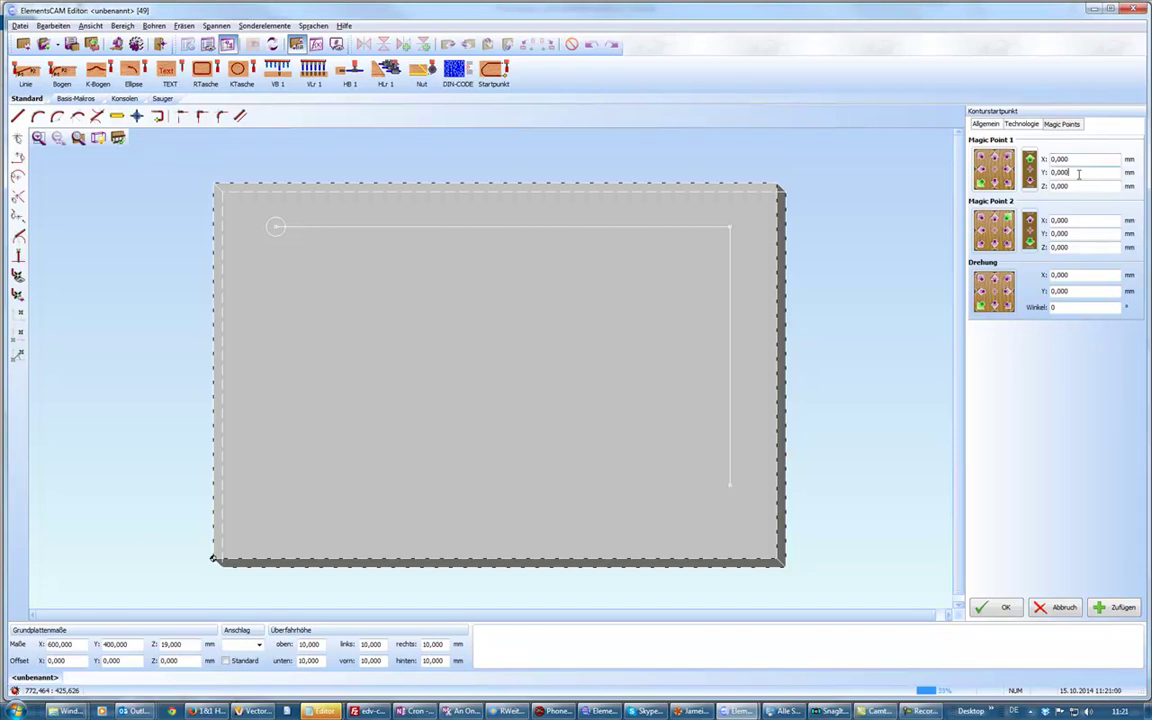
pyautogui.write('0')
pyautogui.press('Tab')
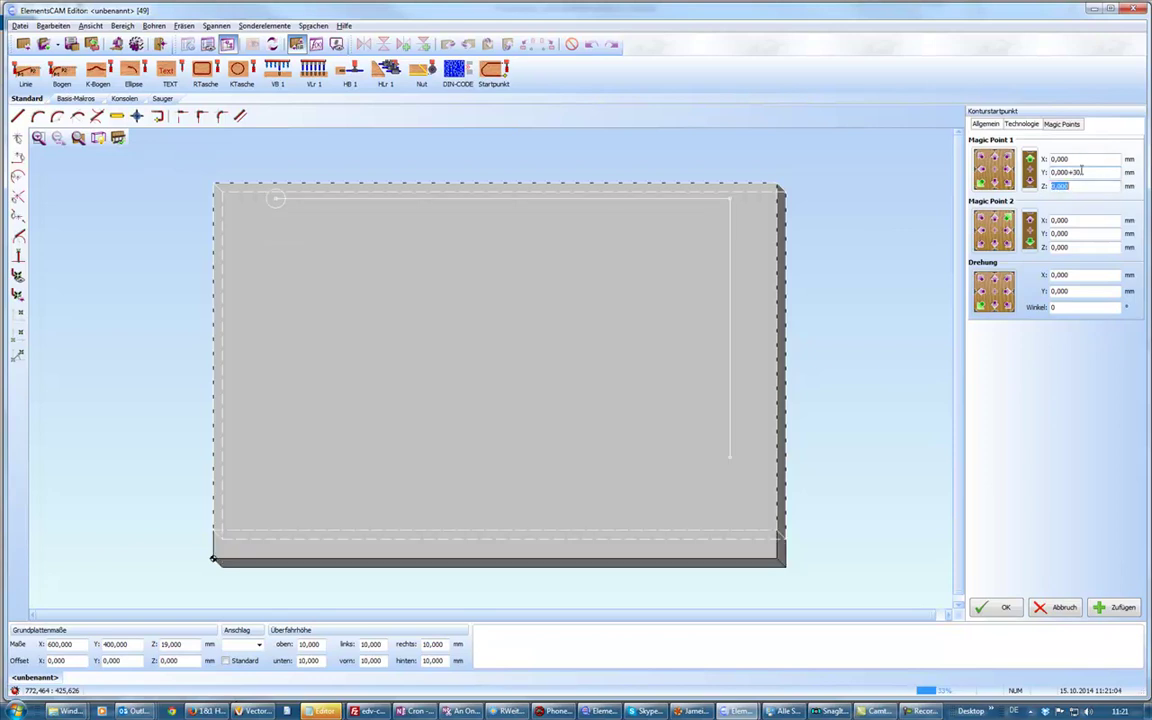
pyautogui.click(1071, 173)
pyautogui.press('Tab')
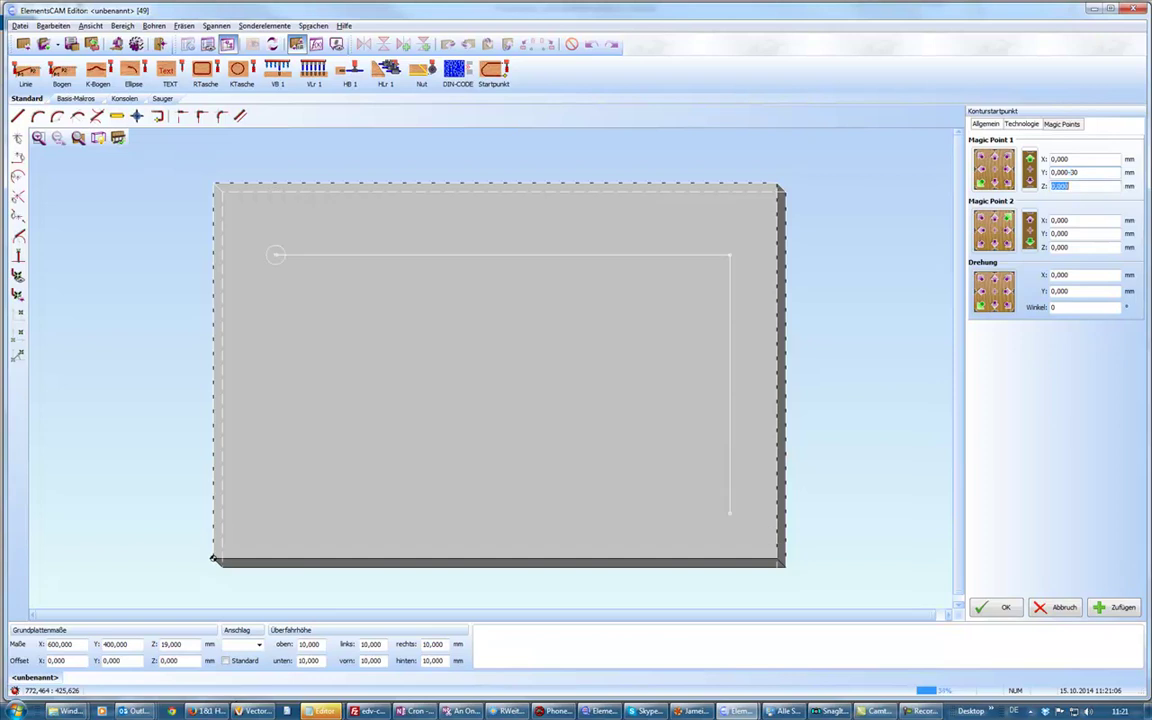
# Set Magic Point 2's X value to 0,000-30 and add the shifted contour as a separate copy
pyautogui.click(1075, 221)
pyautogui.press('Tab')
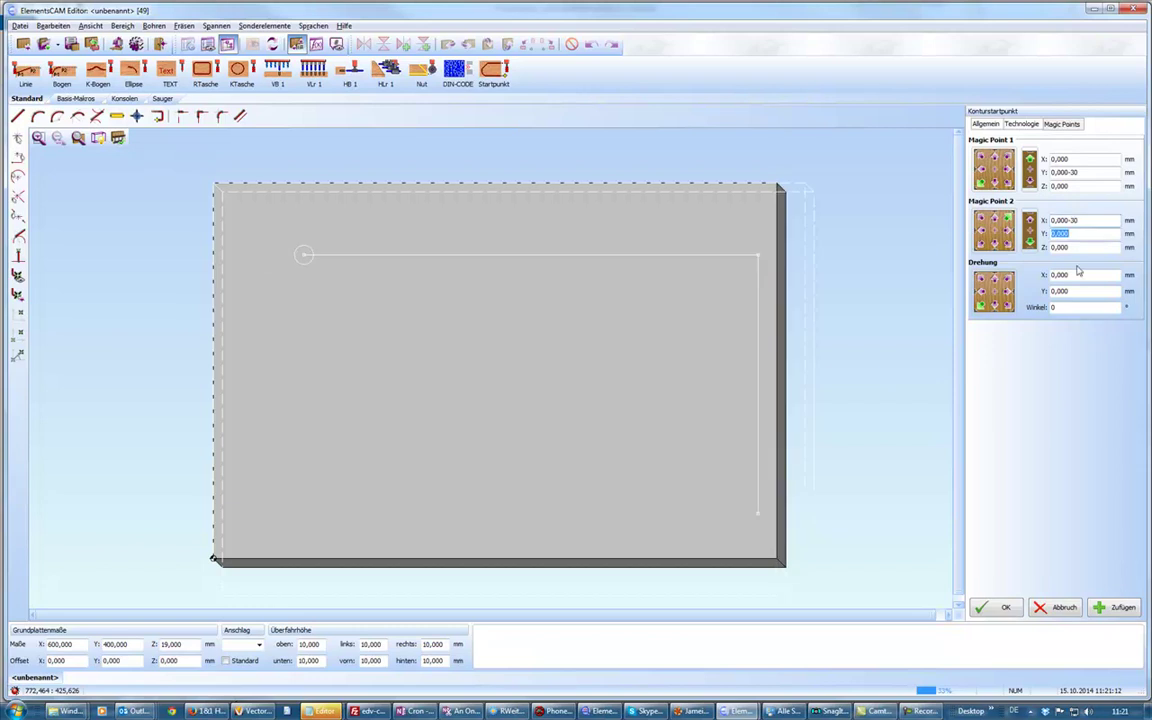
pyautogui.click(1118, 607)
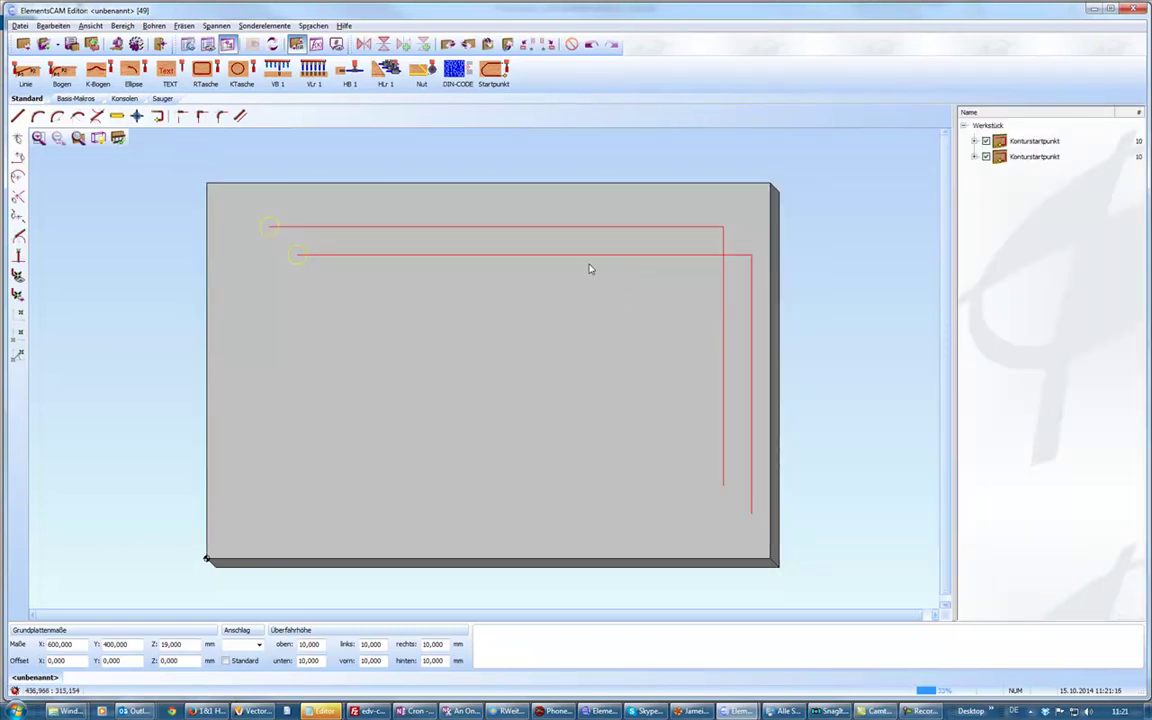
# Set the copied contour's Magic Point 2 X value to 0,000+30 and apply it
pyautogui.doubleClick(299, 260)
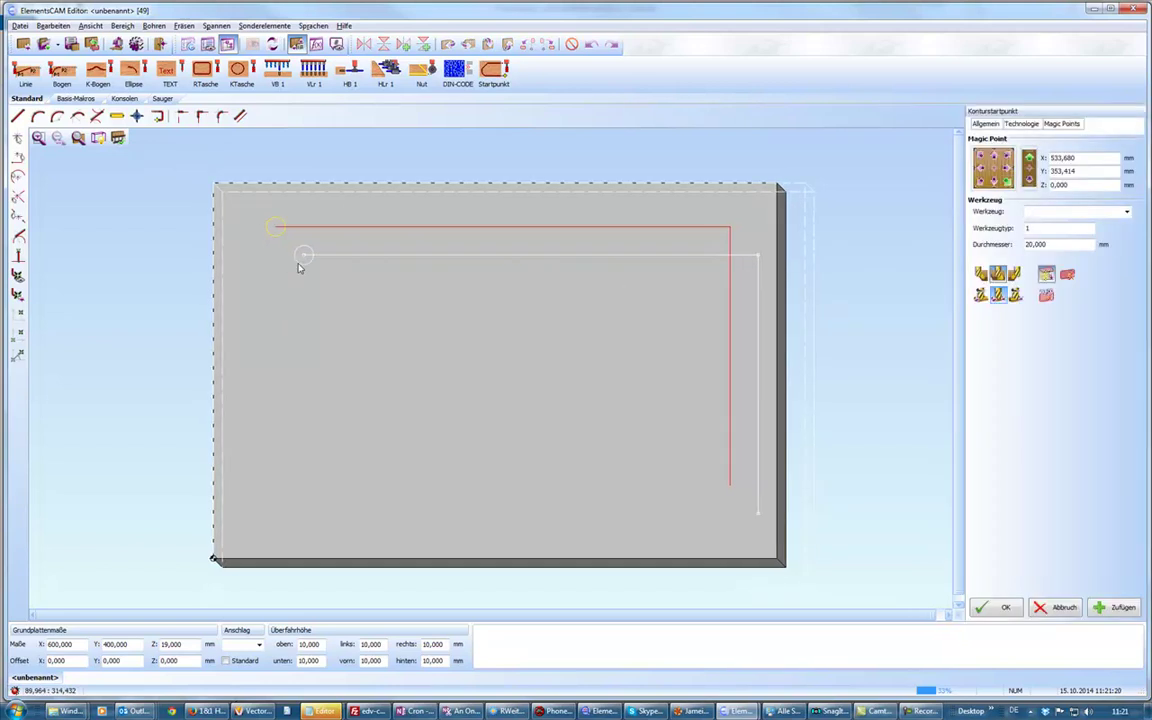
pyautogui.click(1074, 125)
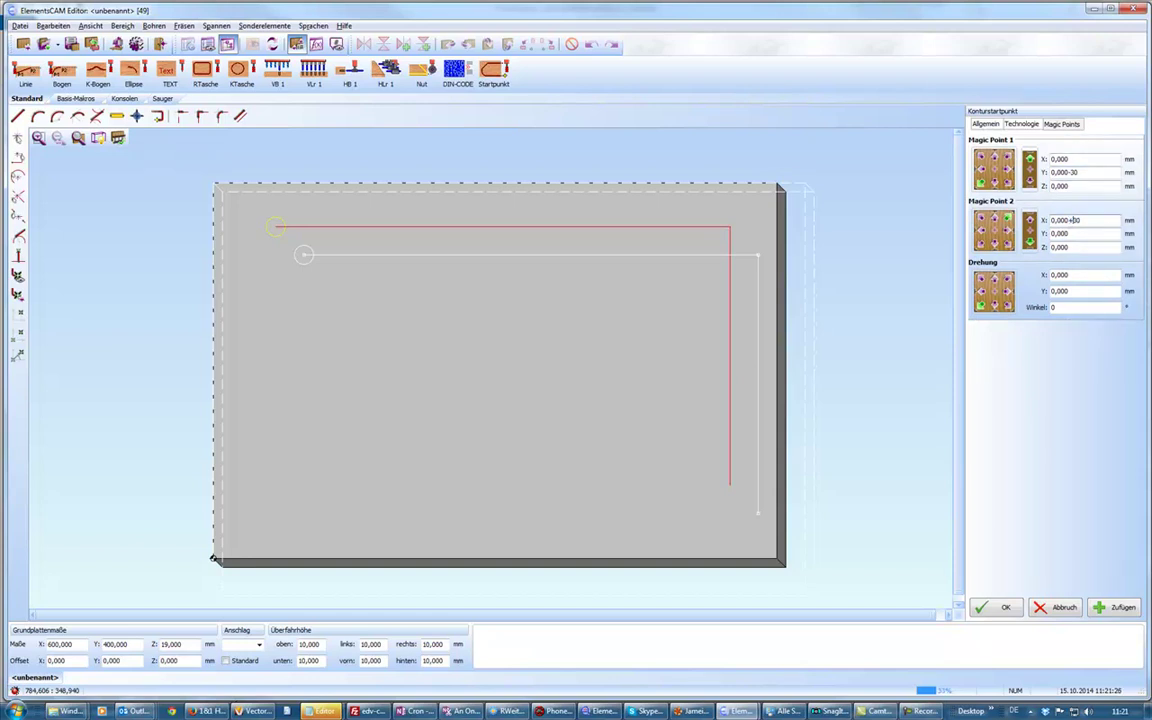
pyautogui.click(1000, 608)
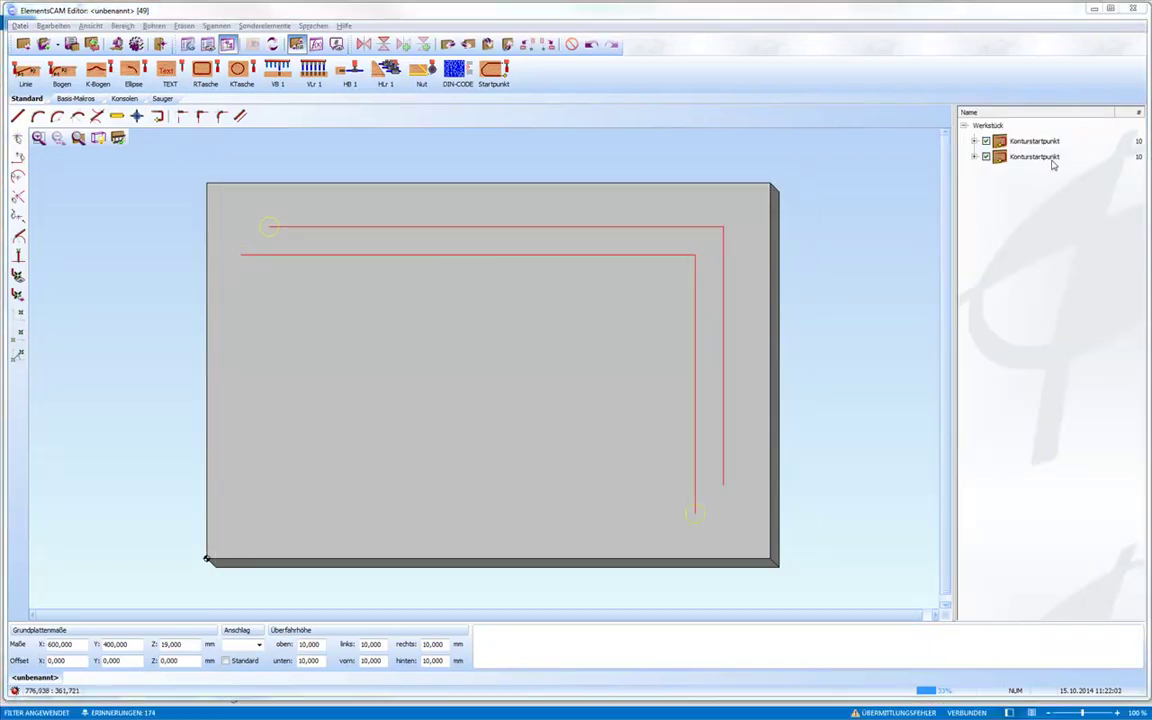
# Delete the shifted contour copy, and check the original contour start point's tool settings without changing them
pyautogui.rightClick(1050, 158)
pyautogui.click(1075, 181)
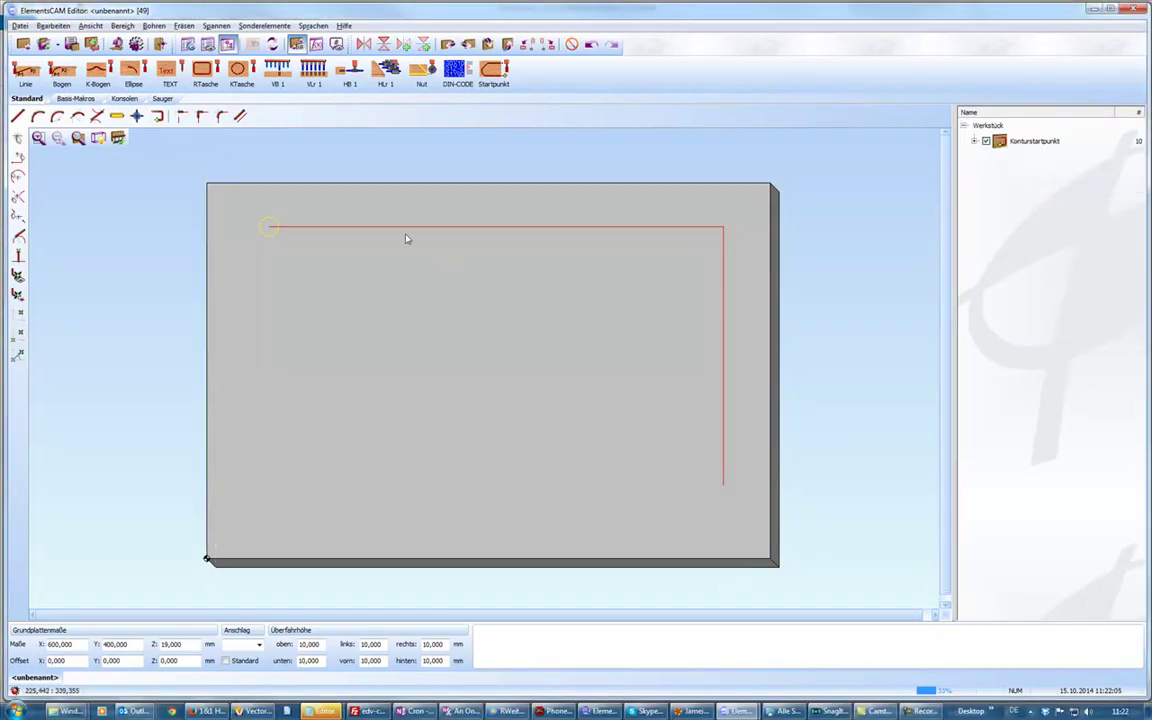
pyautogui.doubleClick(273, 227)
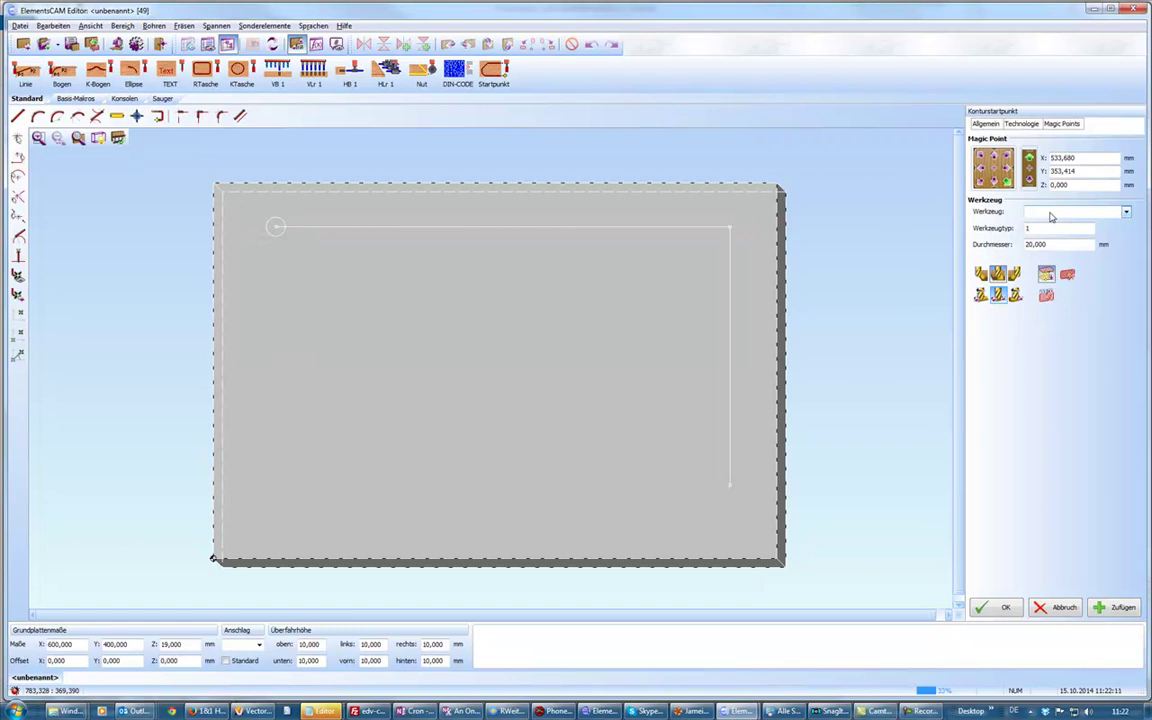
pyautogui.click(1057, 607)
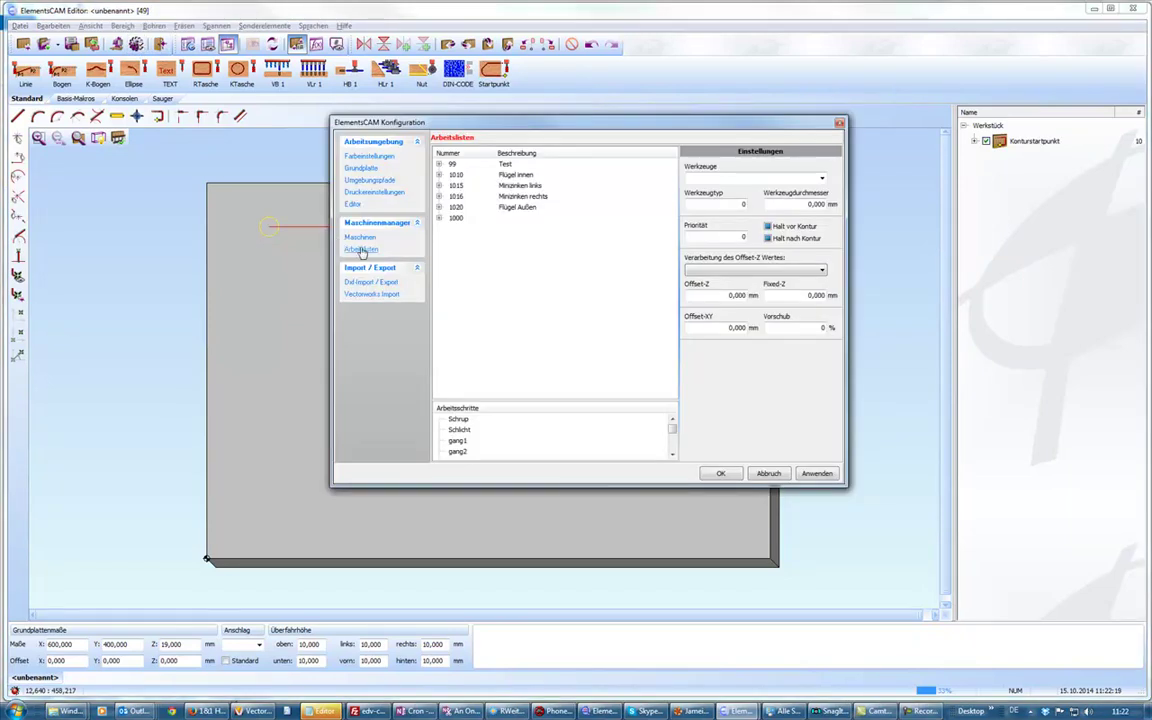
# Create a new work list under Arbeitslisten in the configuration, keeping its suggested number
pyautogui.rightClick(473, 258)
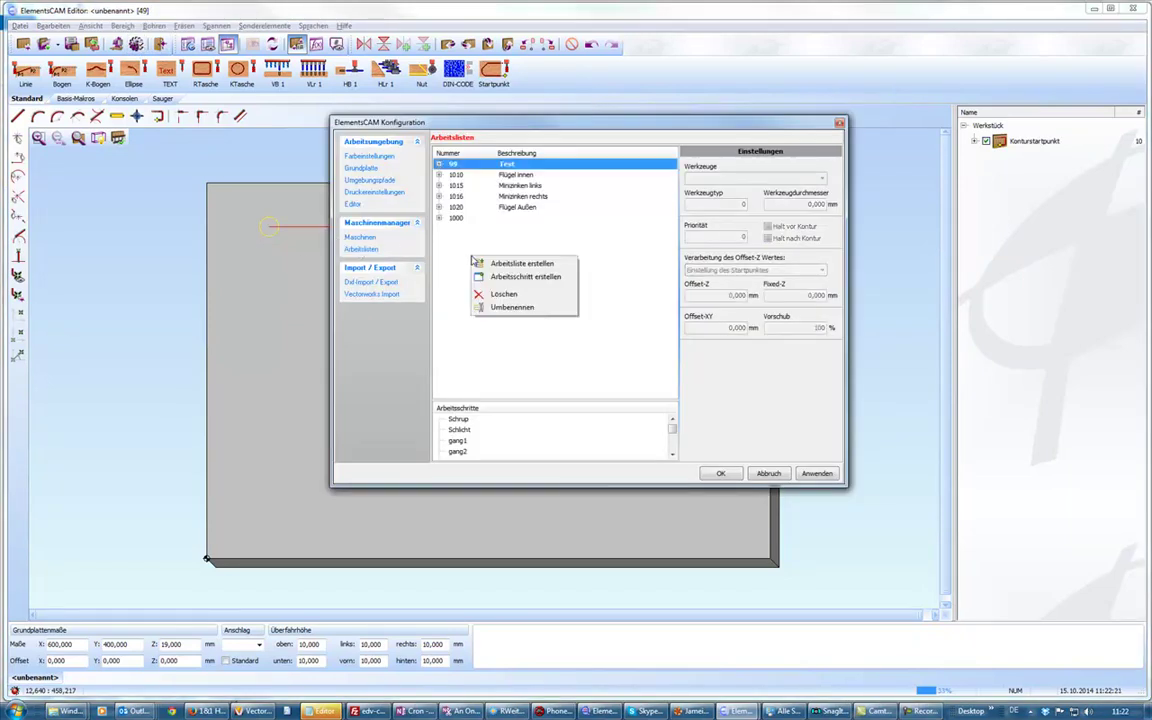
pyautogui.click(510, 265)
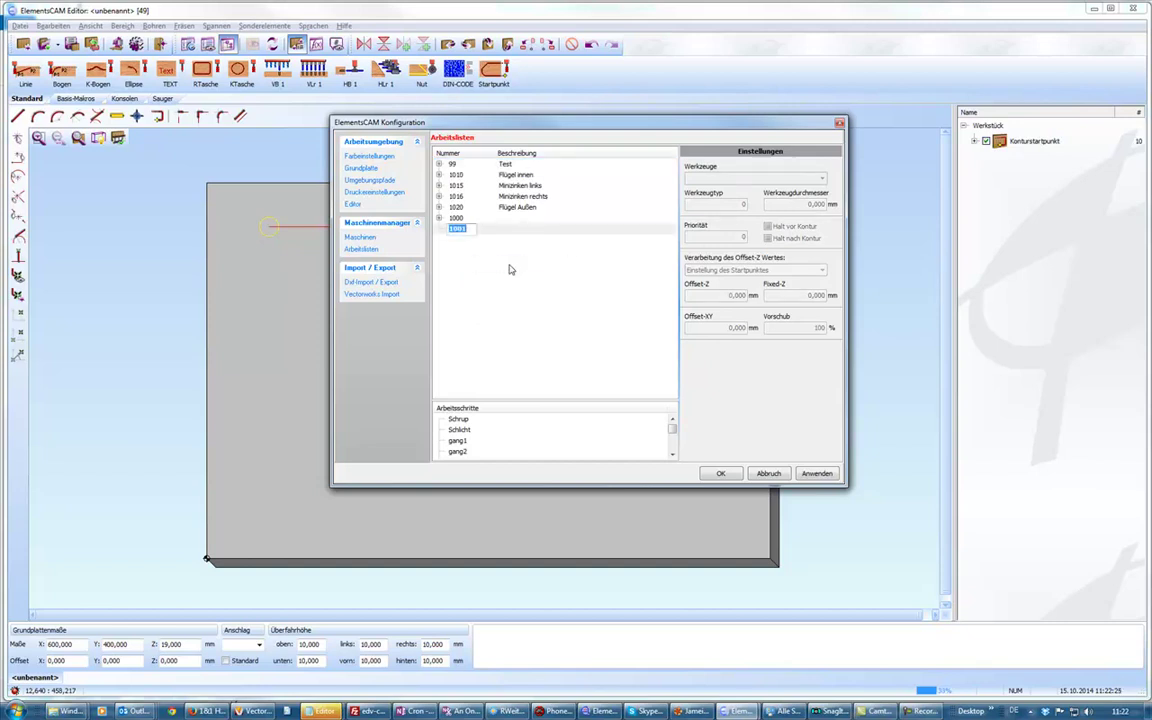
pyautogui.click(488, 229)
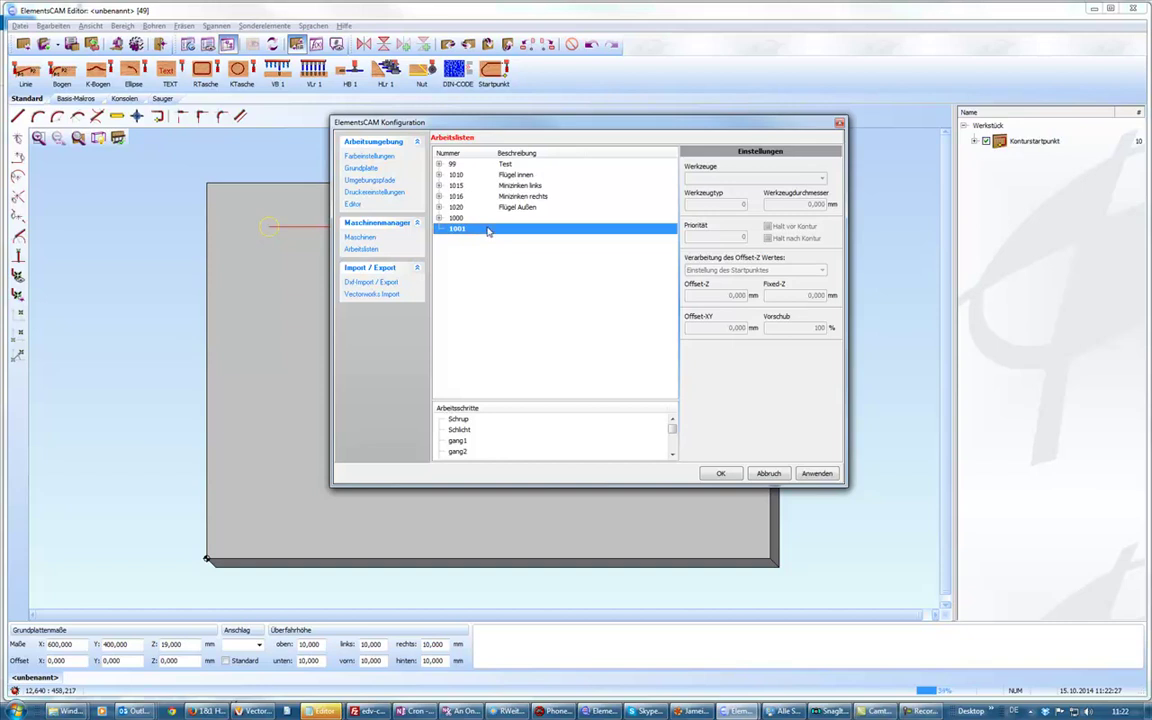
# Add the work steps Schrup and Schlicht to work list 1001
pyautogui.moveTo(465, 421); pyautogui.dragTo(499, 232)
pyautogui.click(439, 229)
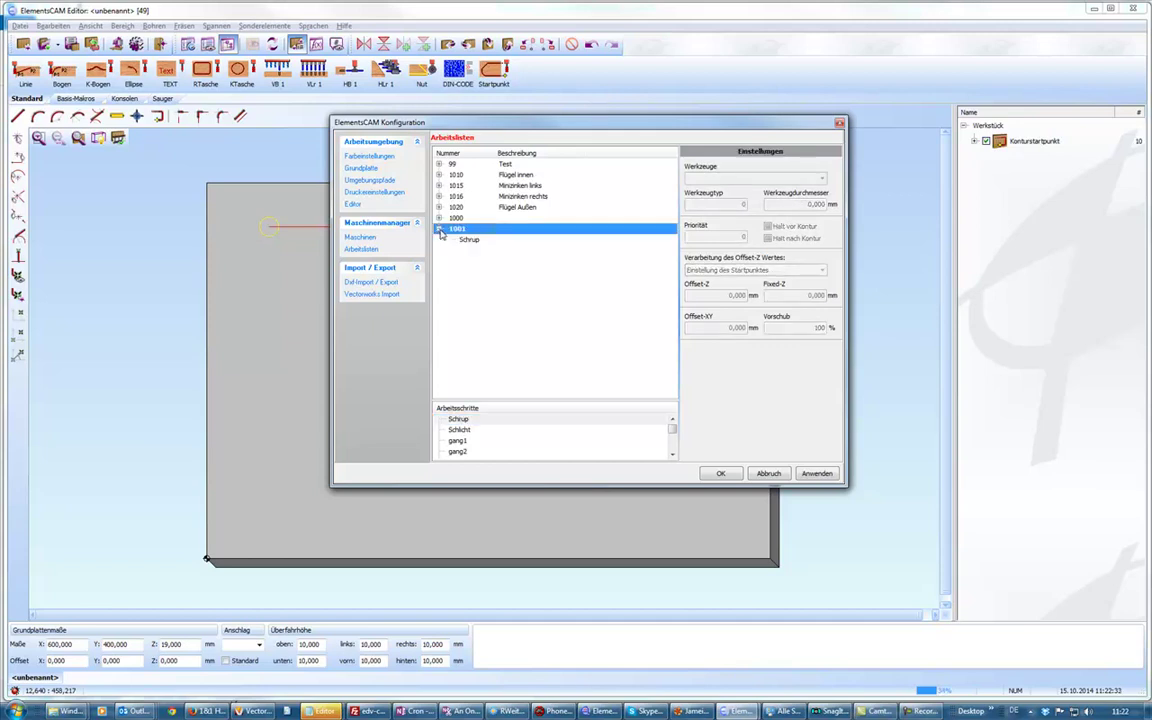
pyautogui.moveTo(460, 430); pyautogui.dragTo(479, 239)
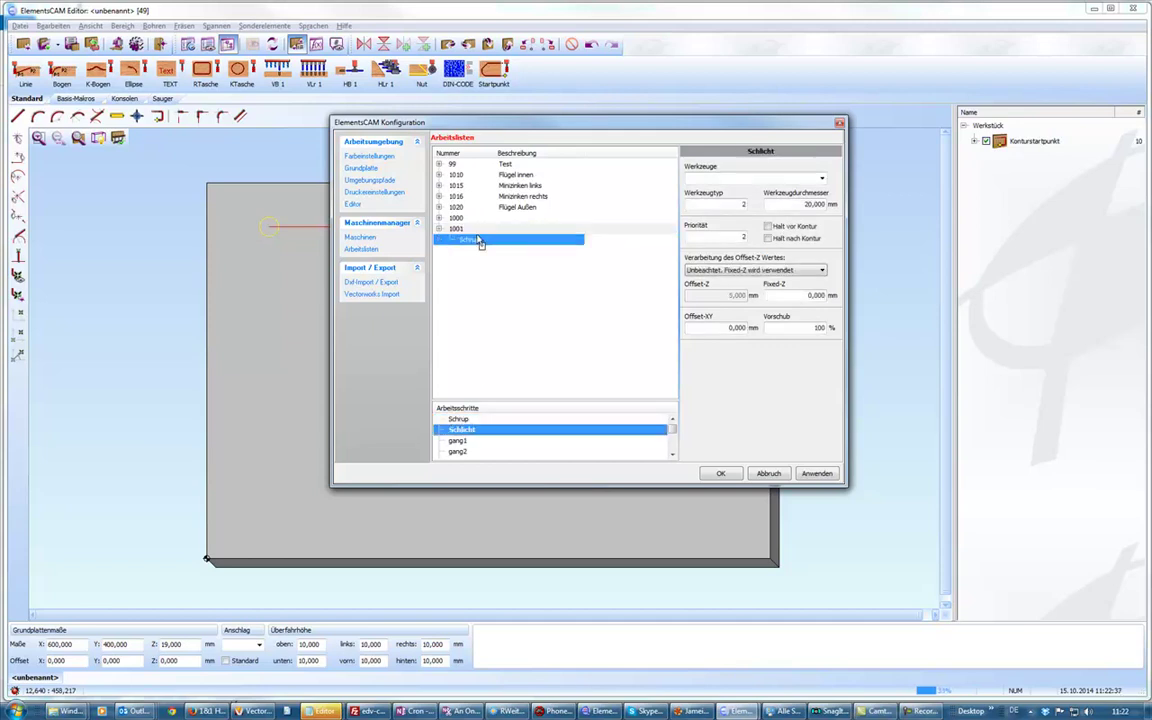
# Assign the tool HM Schrupper 20mm Typ 1 rechts to the Schlicht step of work list 1001
pyautogui.click(478, 242)
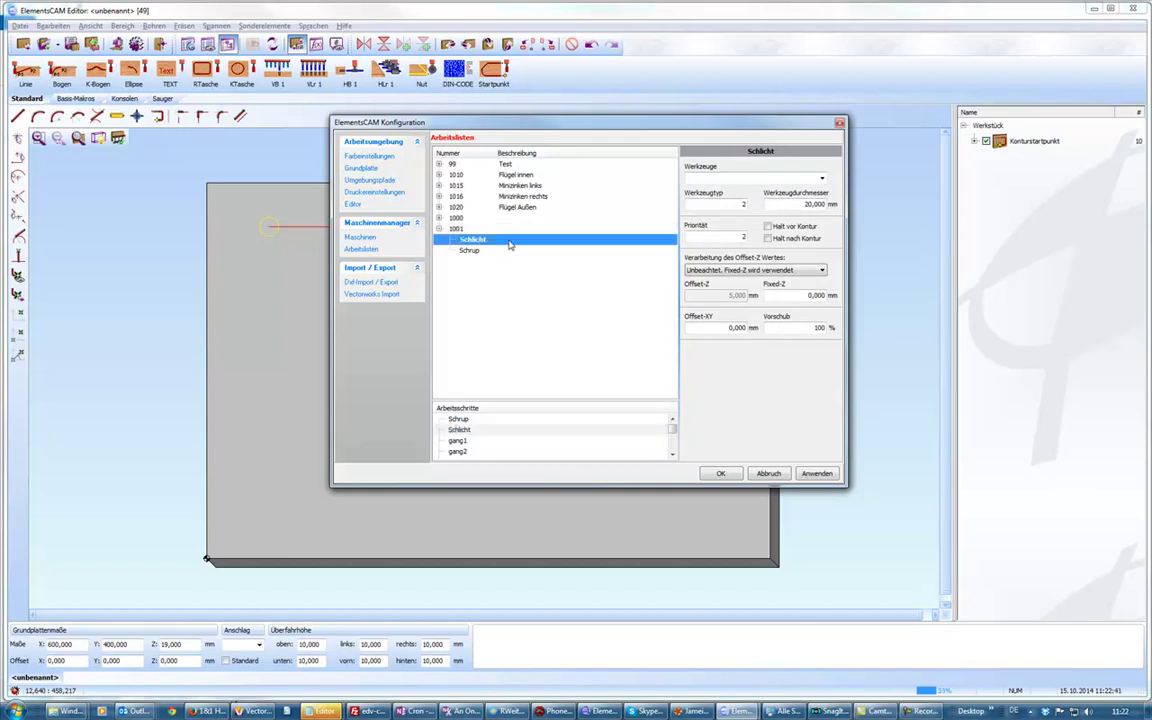
pyautogui.click(812, 178)
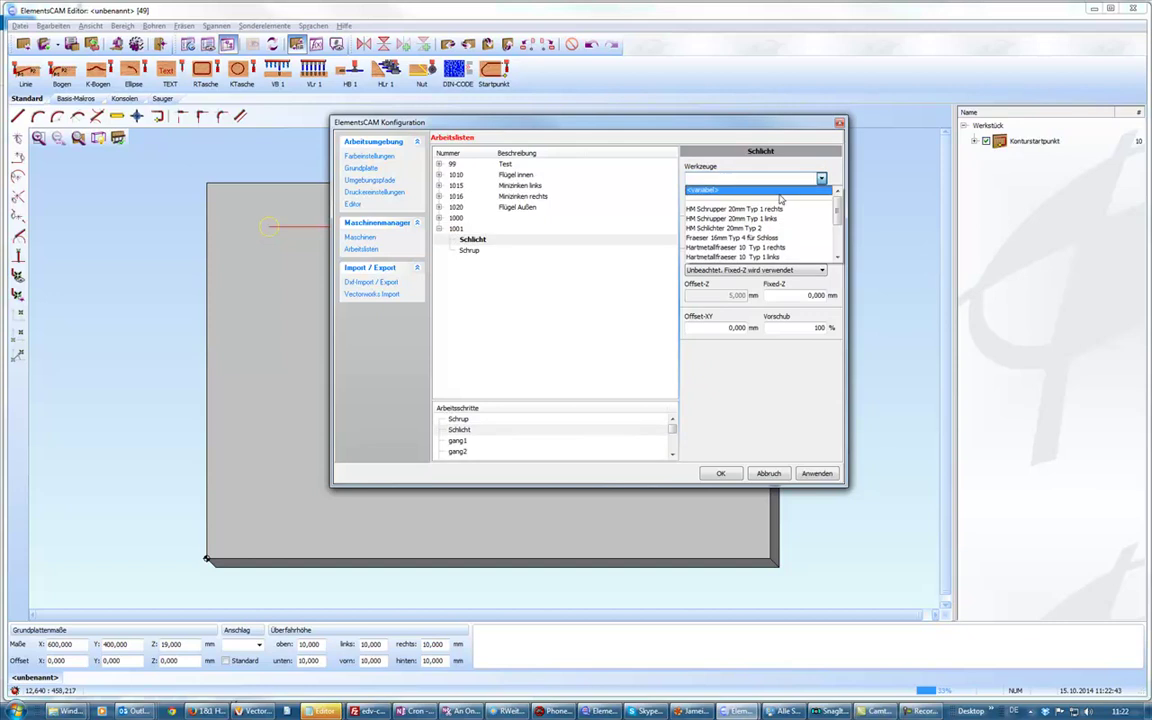
pyautogui.click(740, 209)
# Assign HM Schlichter 20mm Typ 2 to the Schrup step, set its Offset-XY to -30 mm, and save the configuration
pyautogui.click(477, 255)
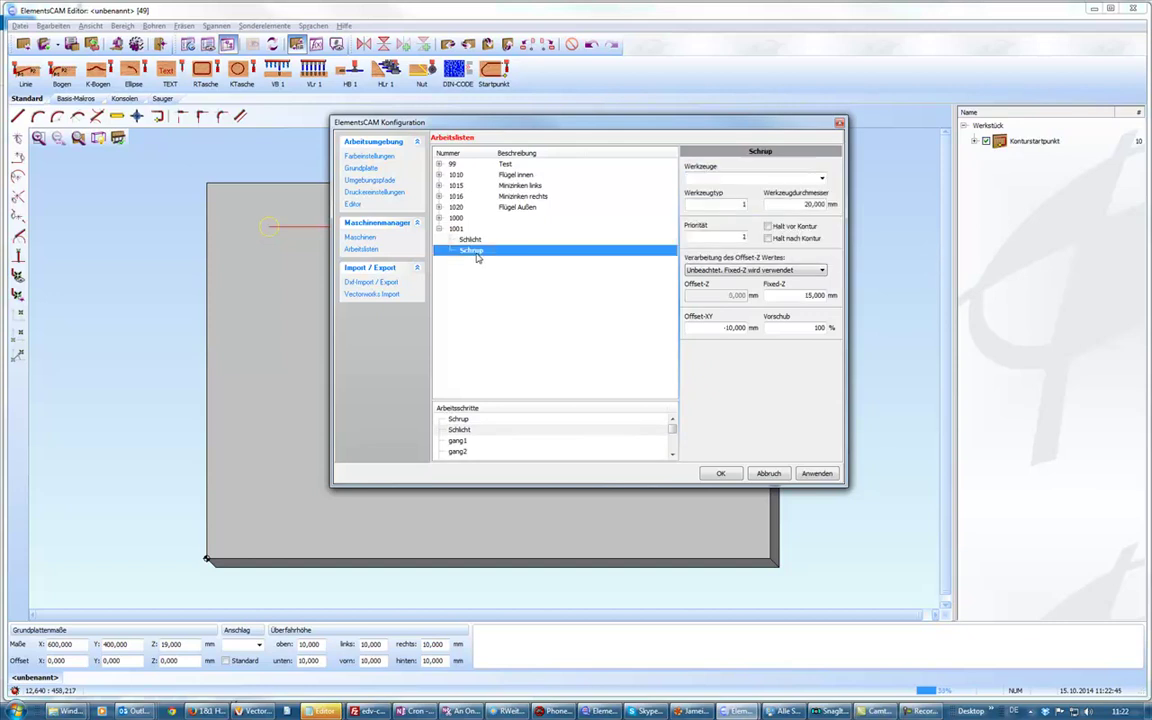
pyautogui.click(821, 178)
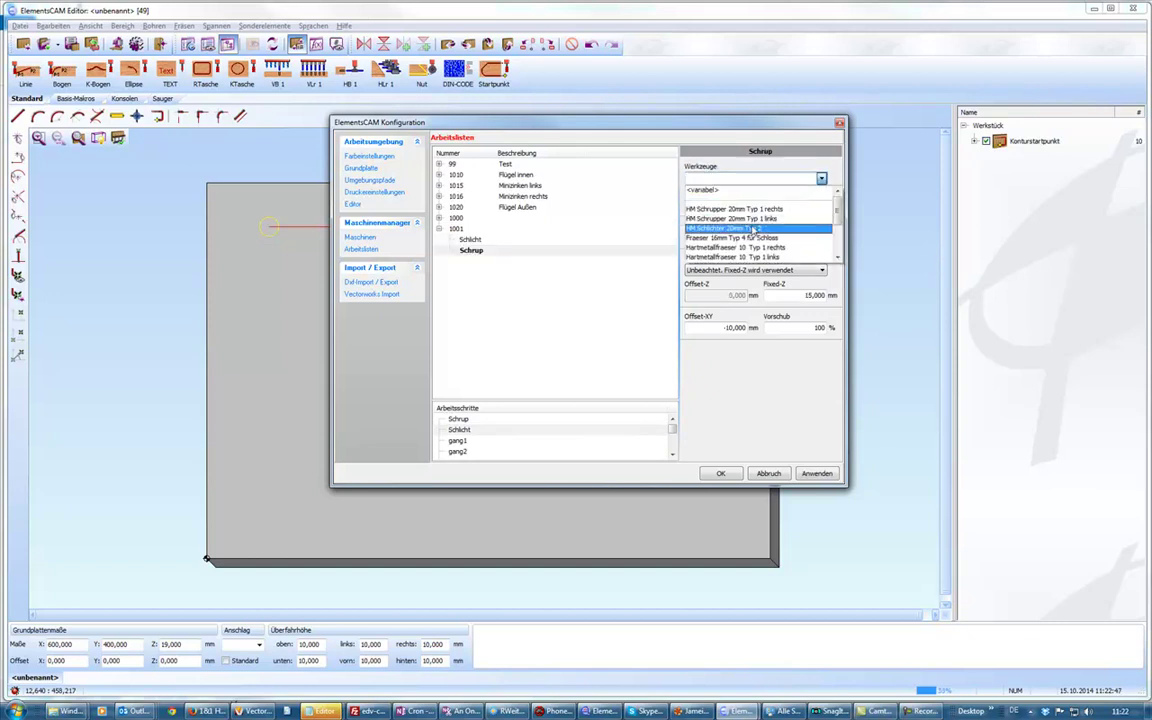
pyautogui.click(752, 229)
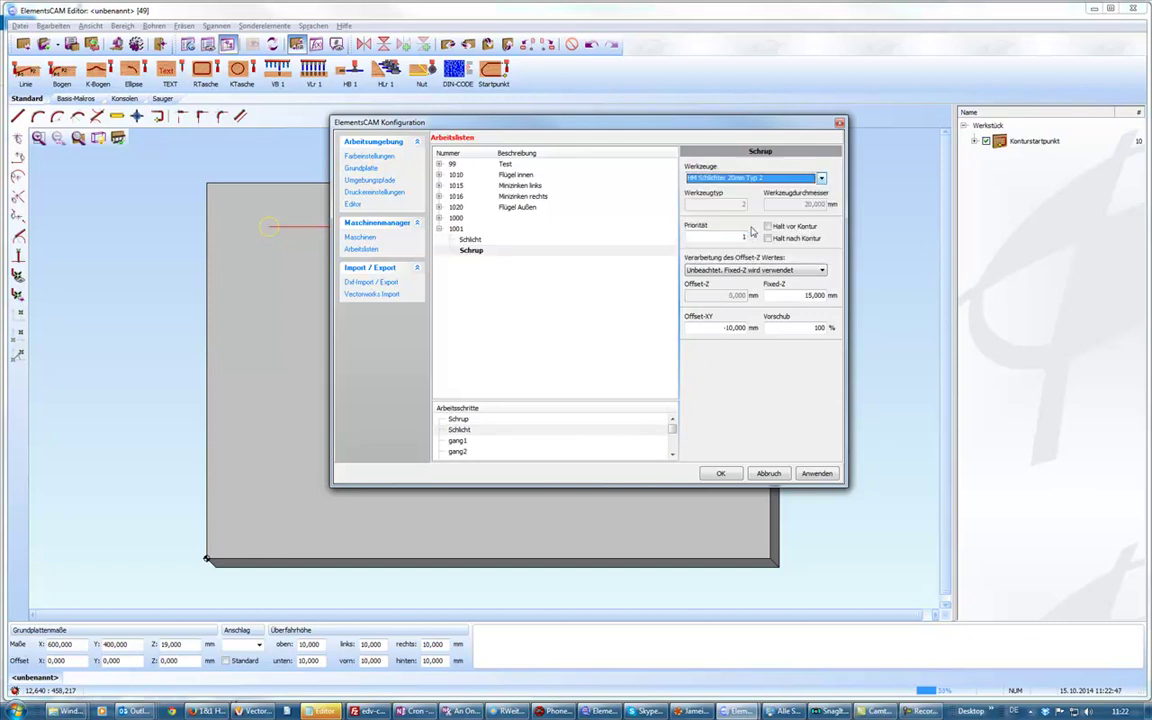
pyautogui.click(712, 327)
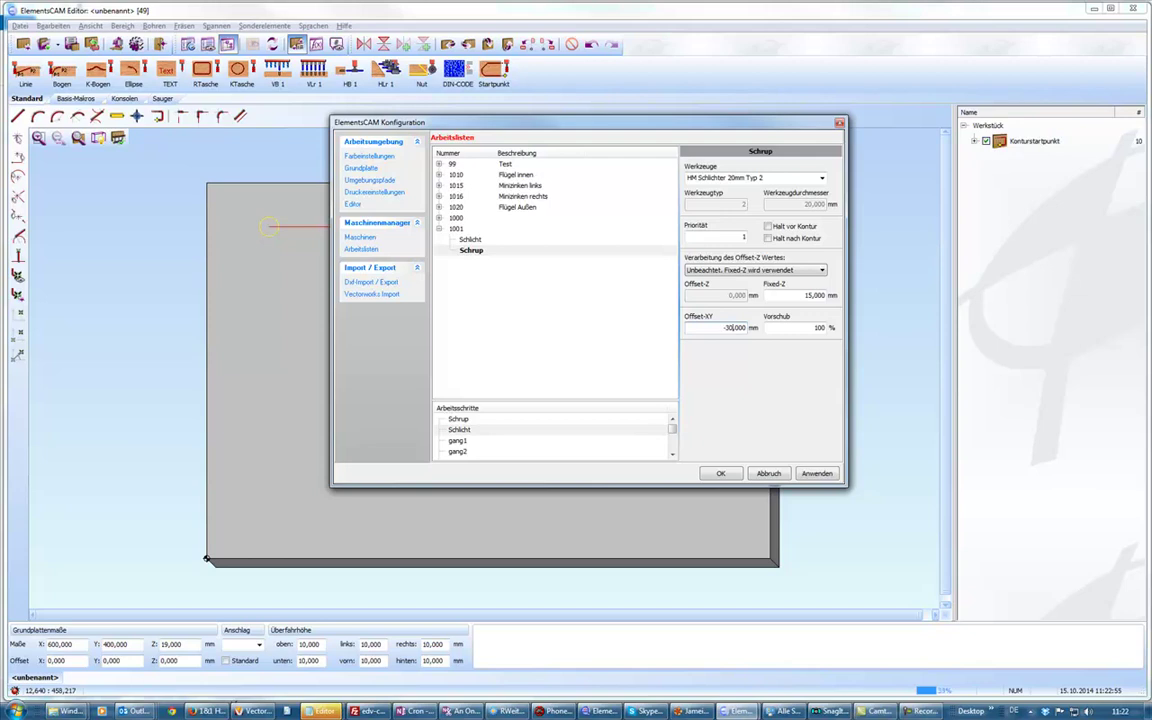
pyautogui.click(722, 474)
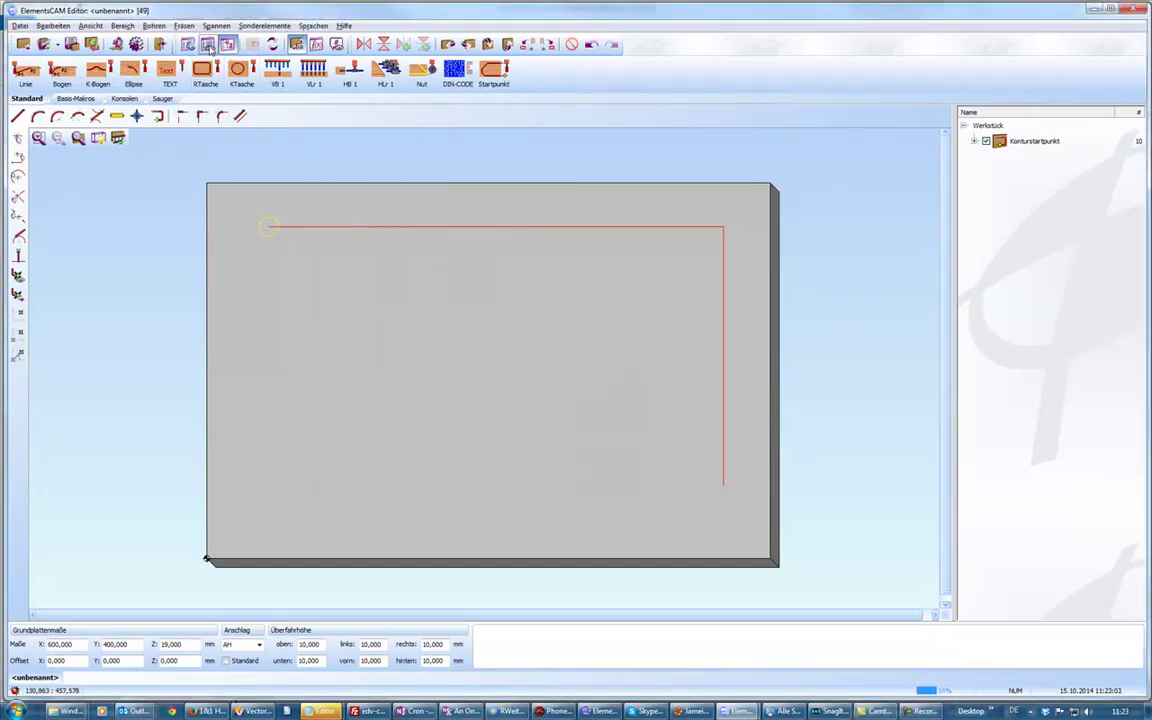
# Set the Werkzeugtyp of the contour's start point (Konturstartpunkt) to work list 1001 and apply the change
pyautogui.click(268, 224)
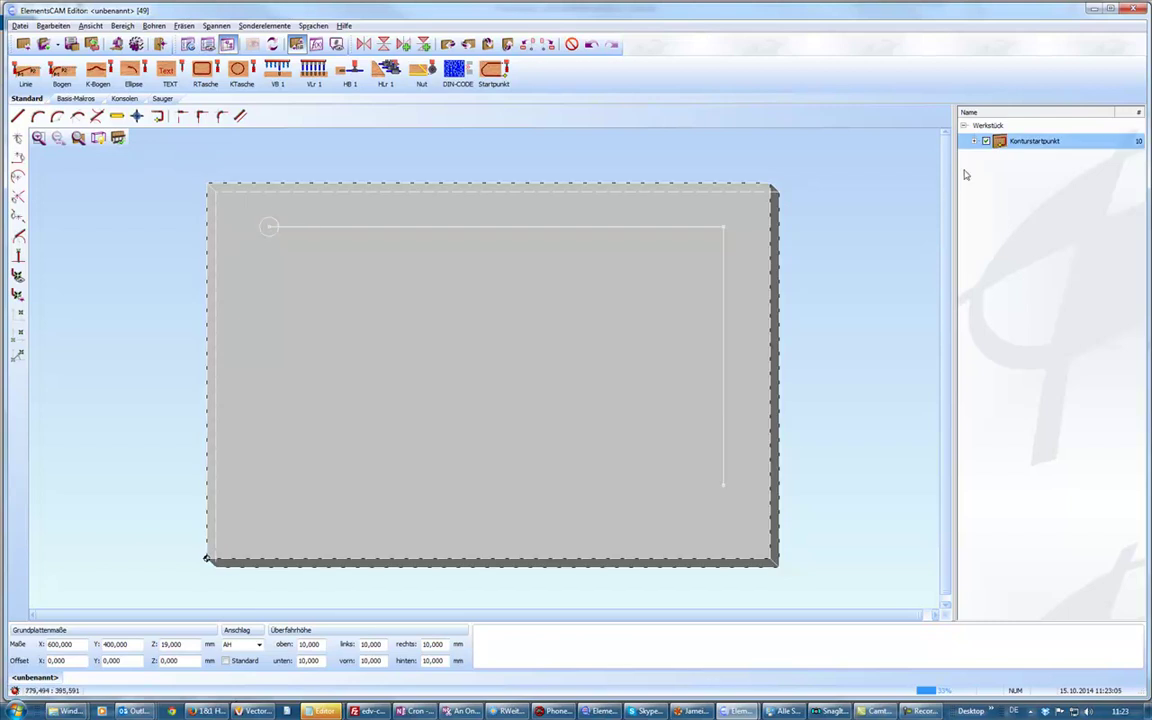
pyautogui.doubleClick(1038, 145)
pyautogui.click(1076, 213)
pyautogui.click(1050, 228)
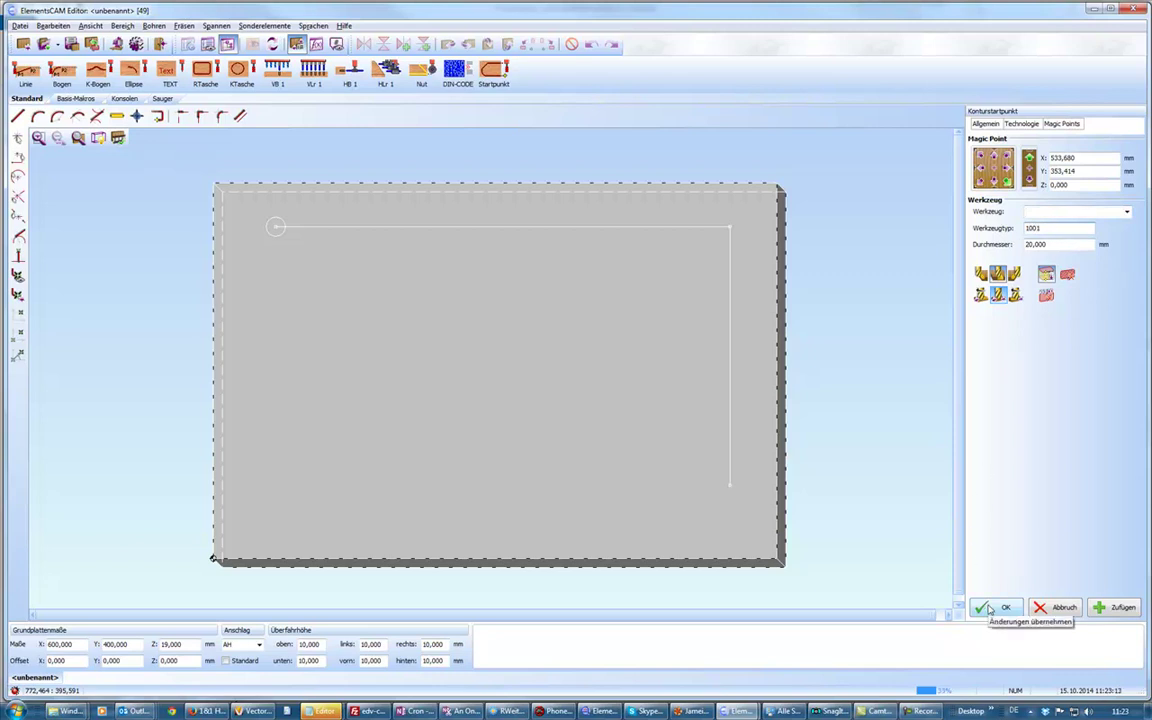
pyautogui.click(993, 609)
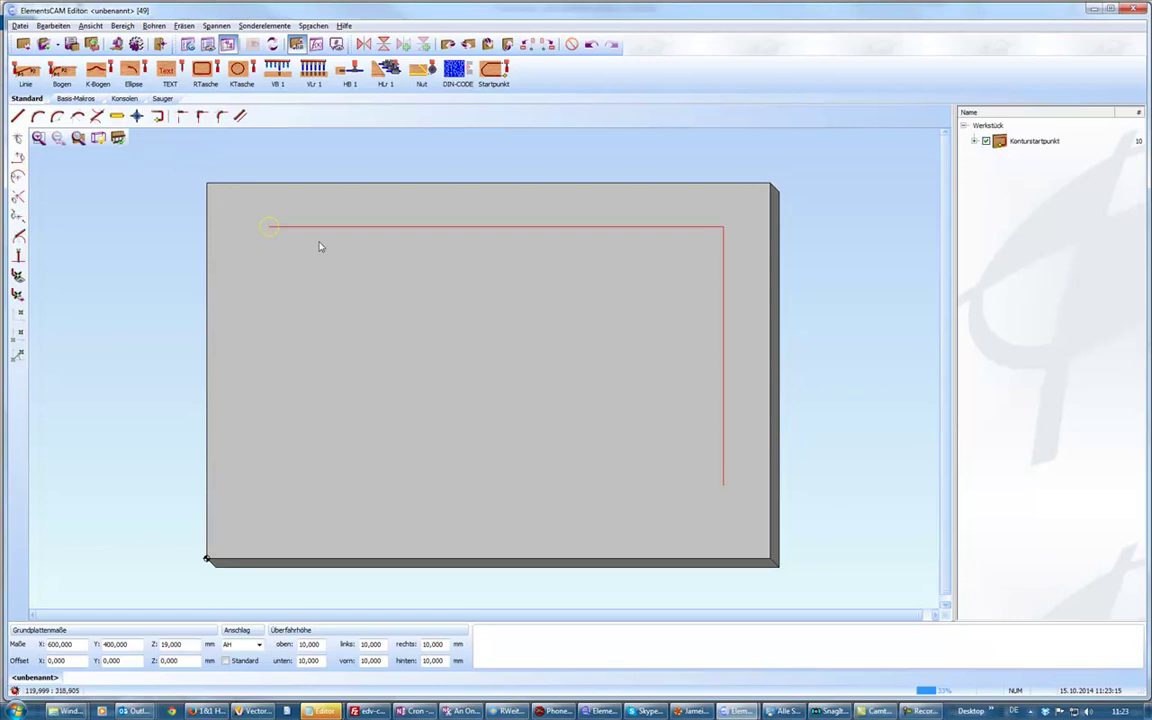
# Generate the NC program for the contour and run its milling simulation
pyautogui.click(207, 44)
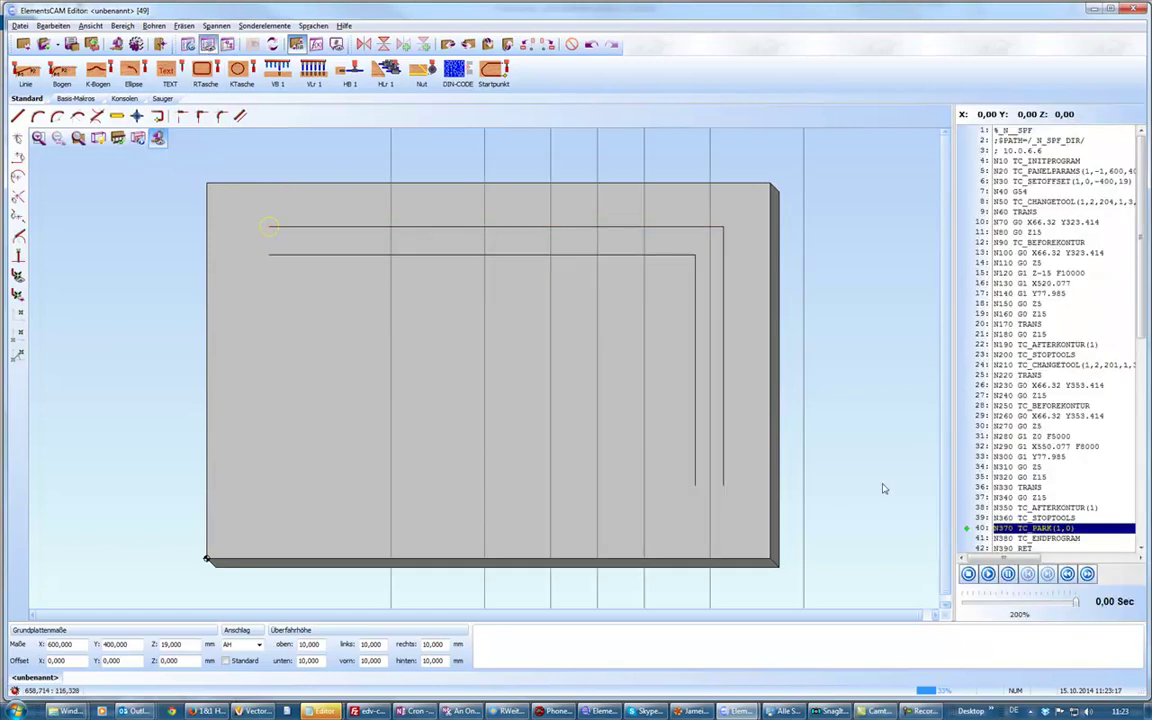
pyautogui.click(988, 574)
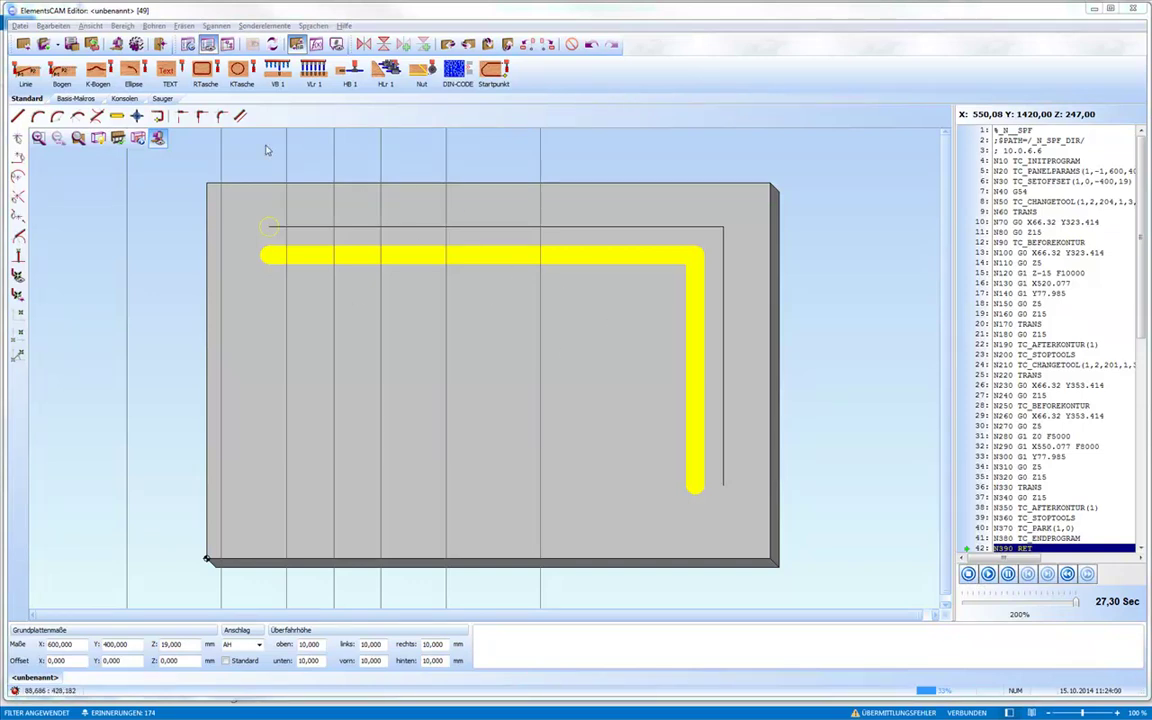
# Review the available machines in the configuration's Maschinen settings, close the configuration, and restart the milling simulation
pyautogui.click(136, 44)
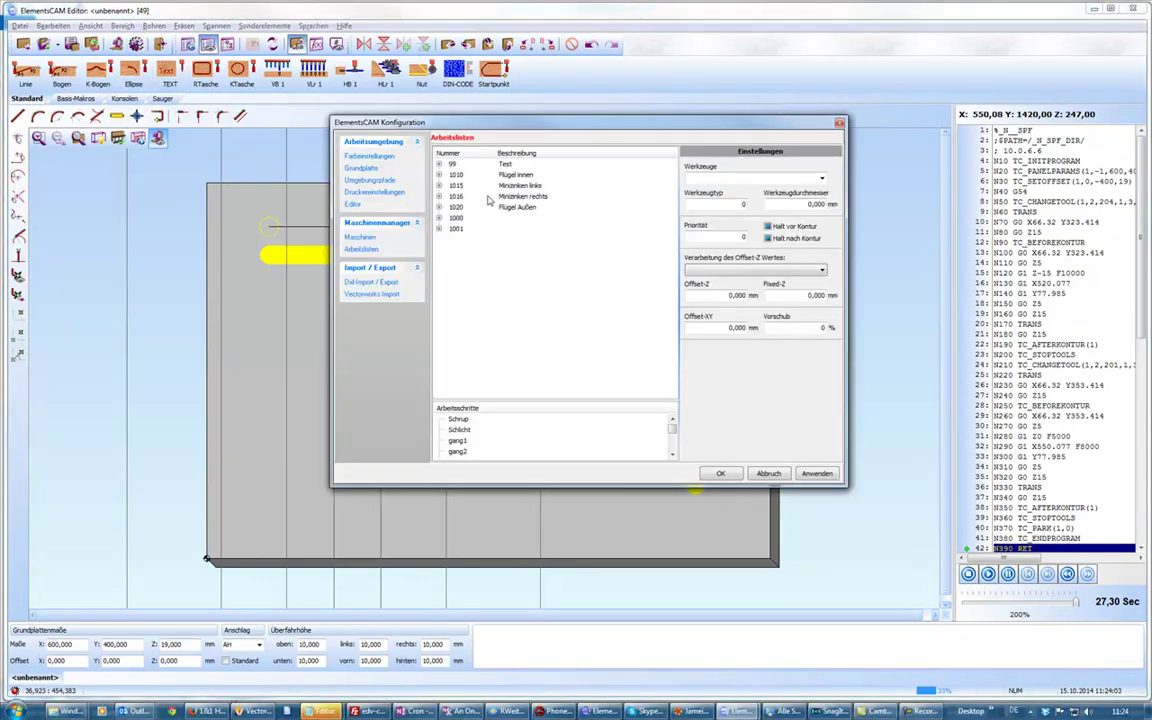
pyautogui.click(361, 237)
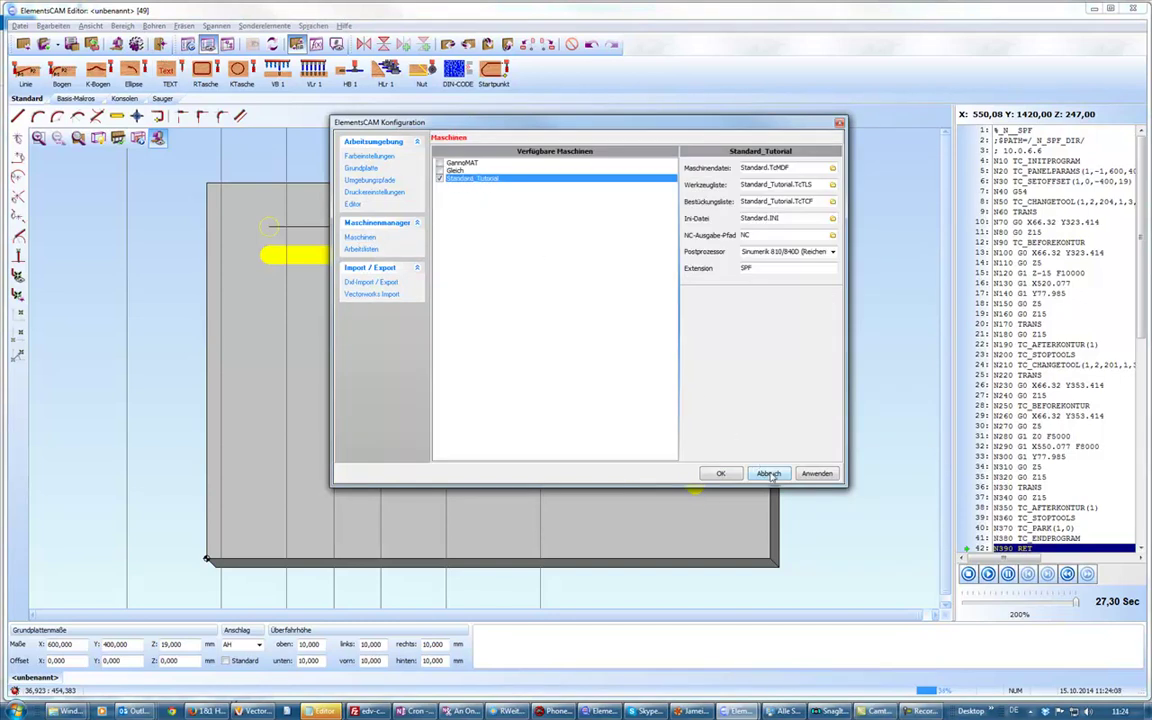
pyautogui.click(721, 474)
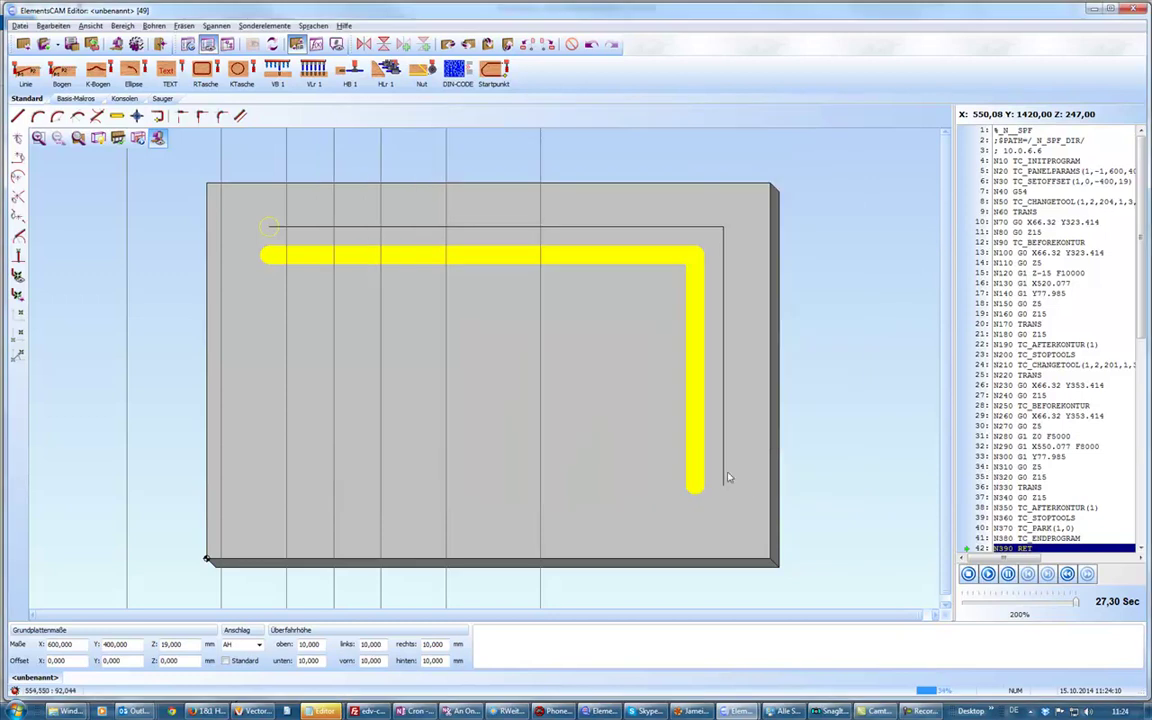
pyautogui.click(988, 575)
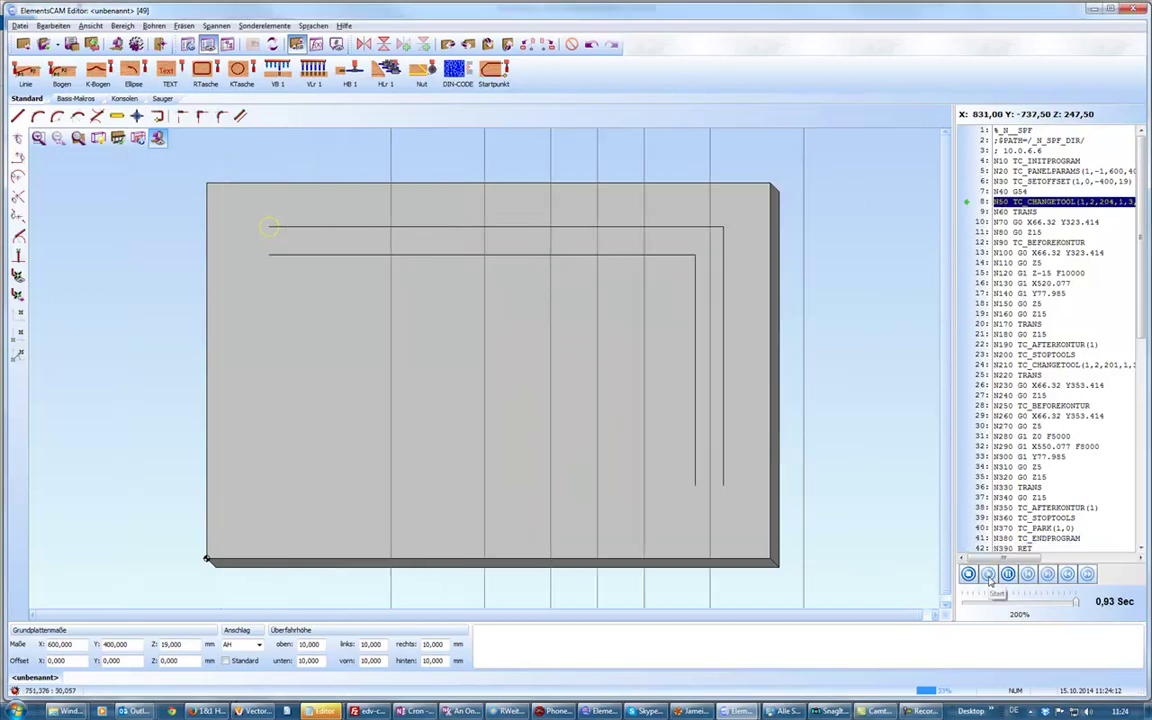